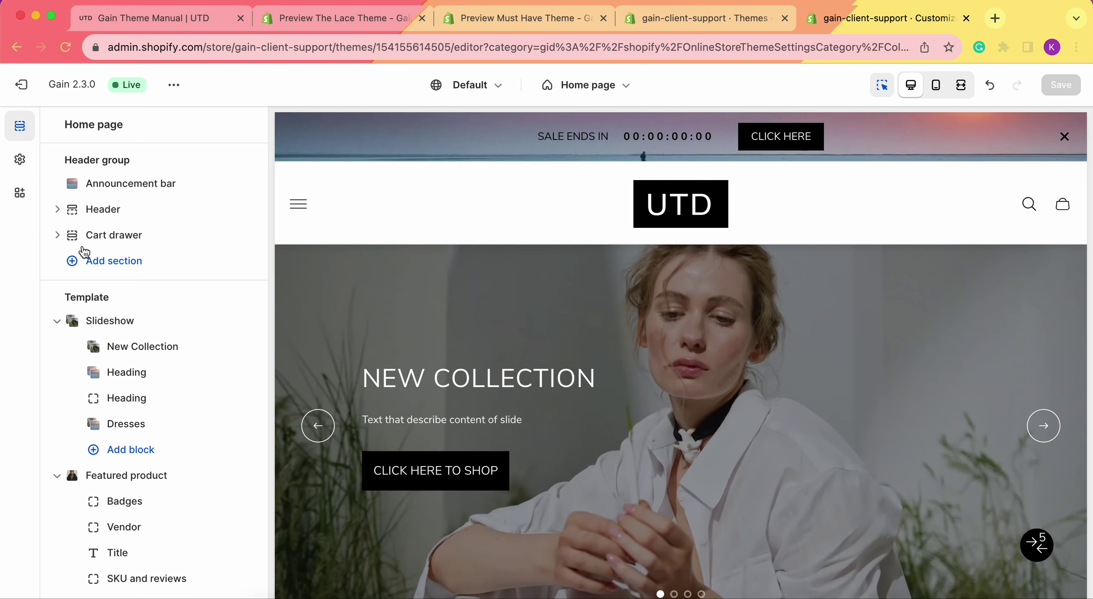
Examine the benefits sections in The Lace preview and in the Must Have preview, including the Must Have FAQ page.
left_click(323, 20)
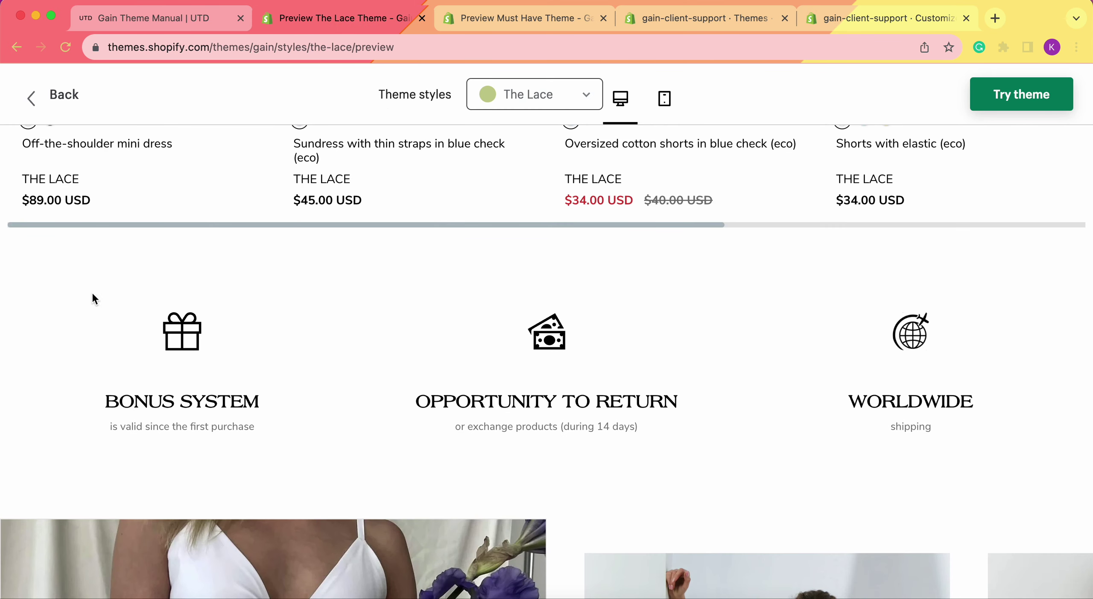
scroll(537, 497, "down", 1)
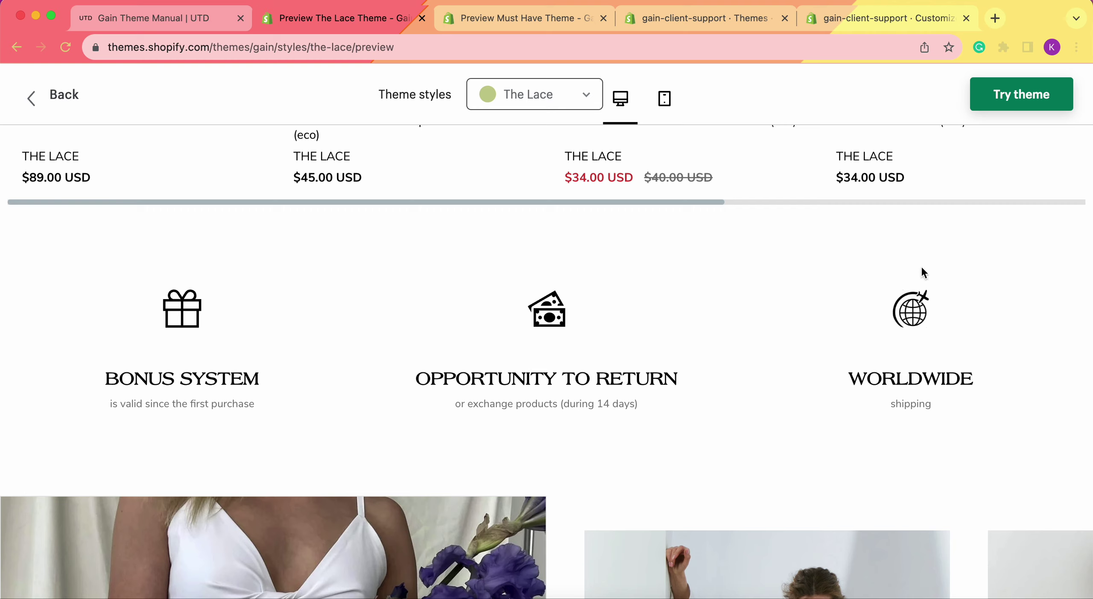
left_click(552, 13)
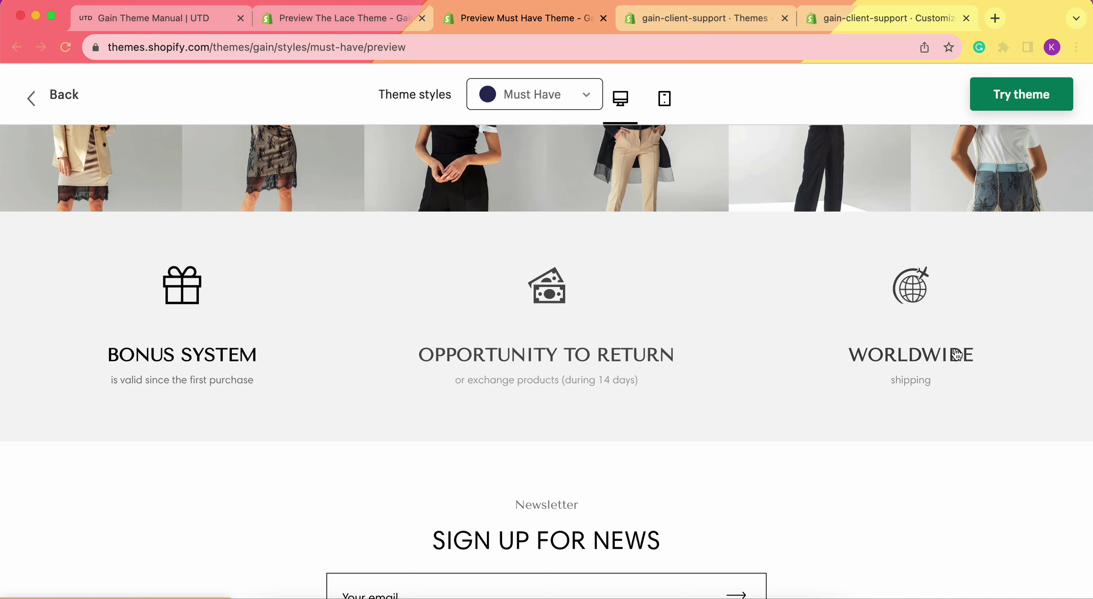
left_click(229, 316)
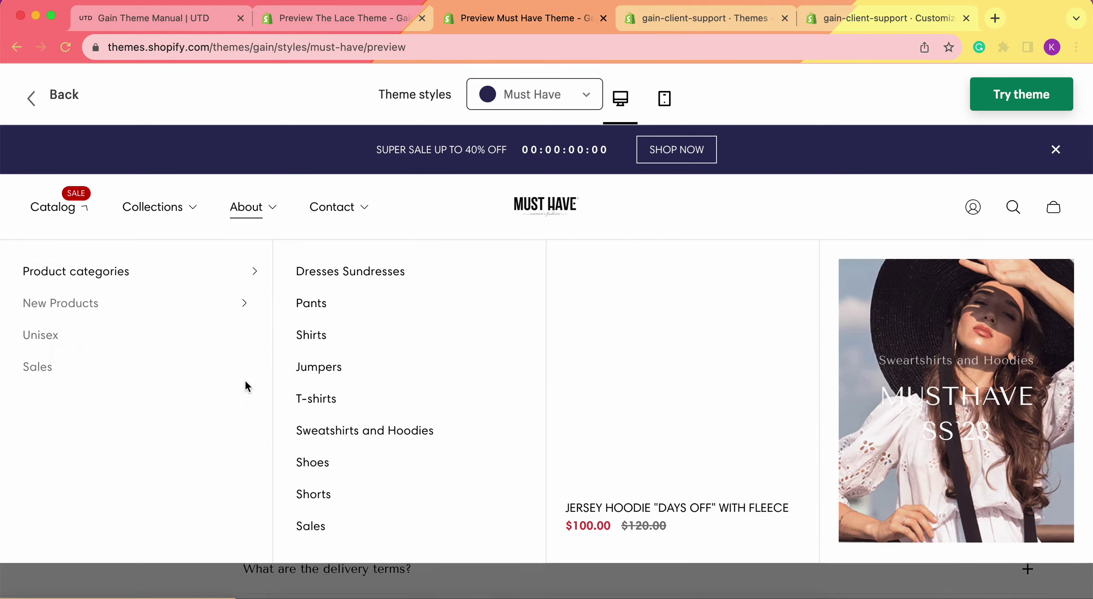
scroll(251, 305, "down", 5)
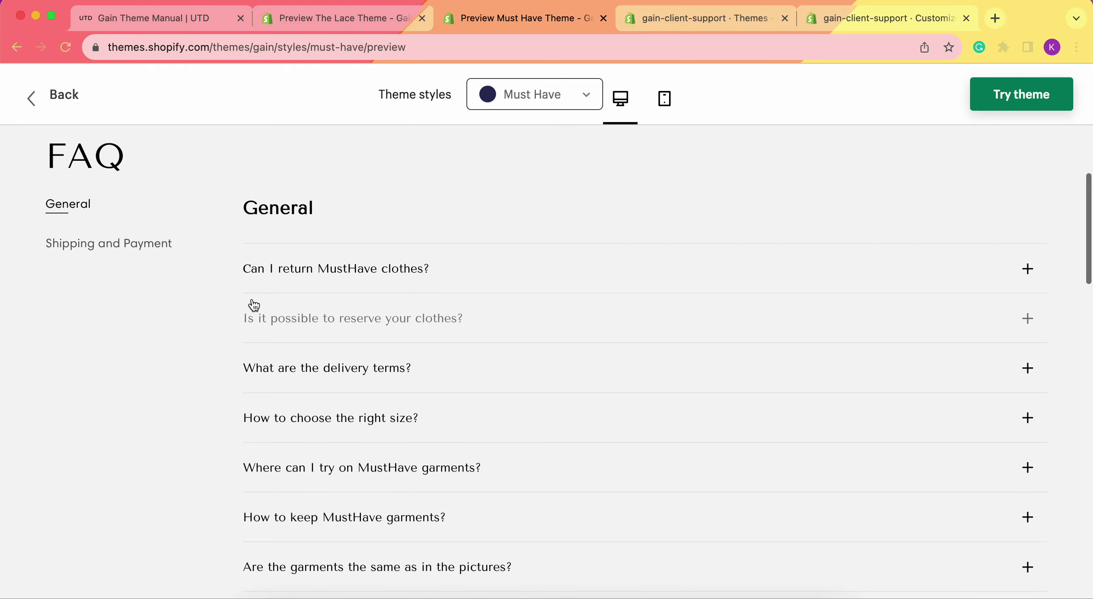
scroll(253, 304, "down", 8)
scroll(252, 305, "down", 10)
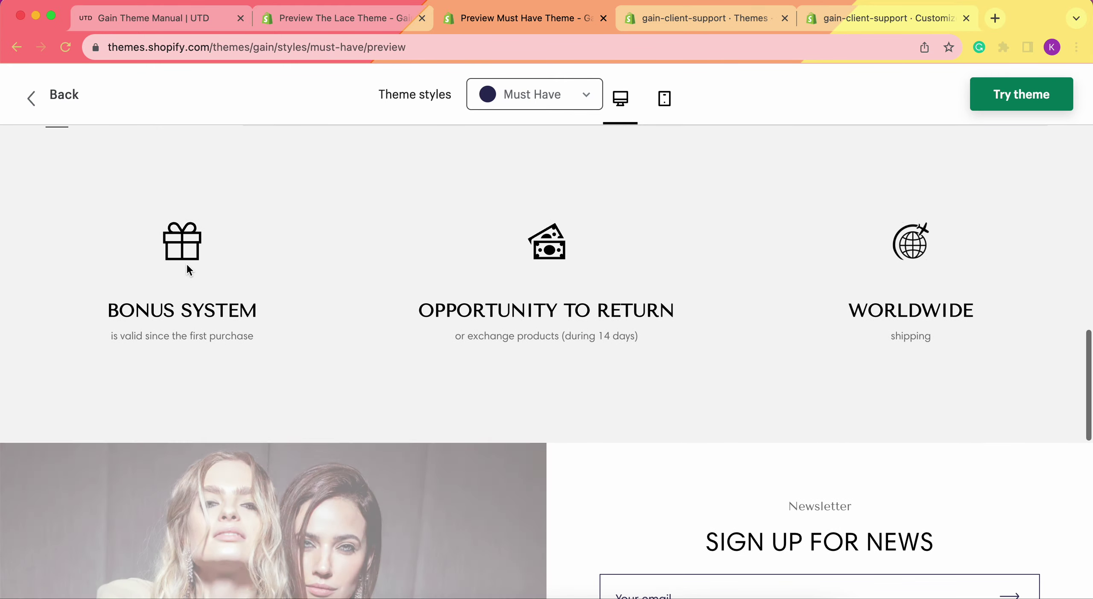
Leave the Must Have preview and return to the Gain theme editor.
left_click(43, 103)
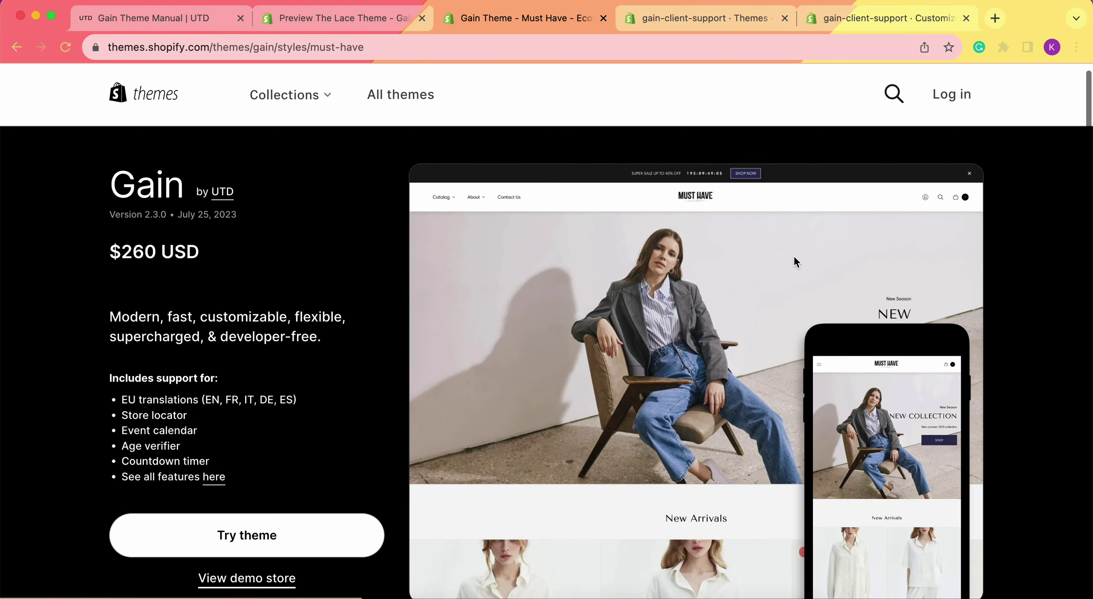
right_click(794, 257)
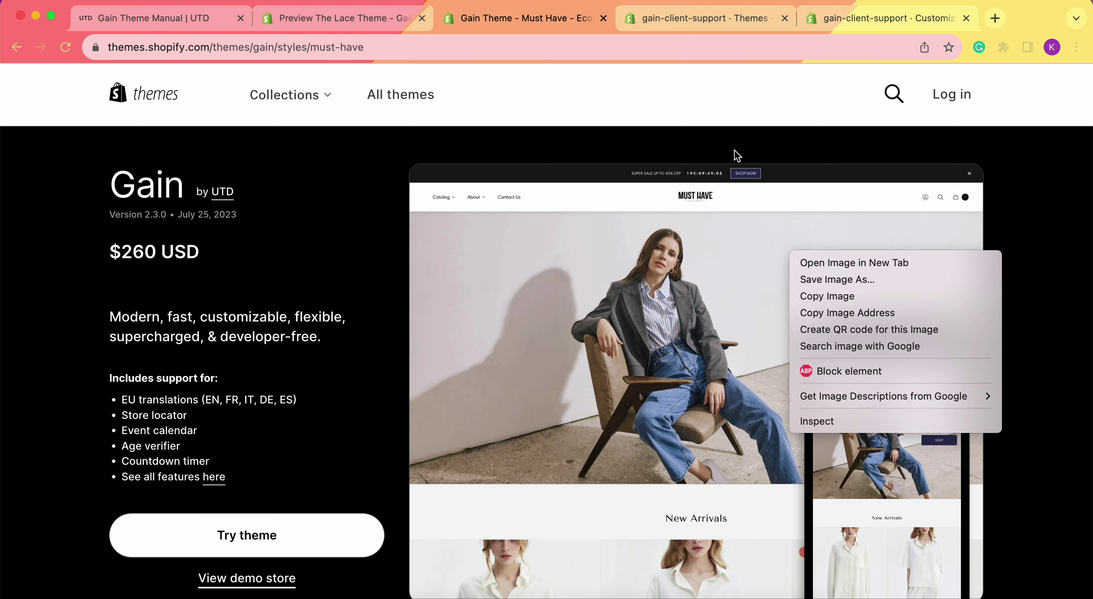
left_click(859, 21)
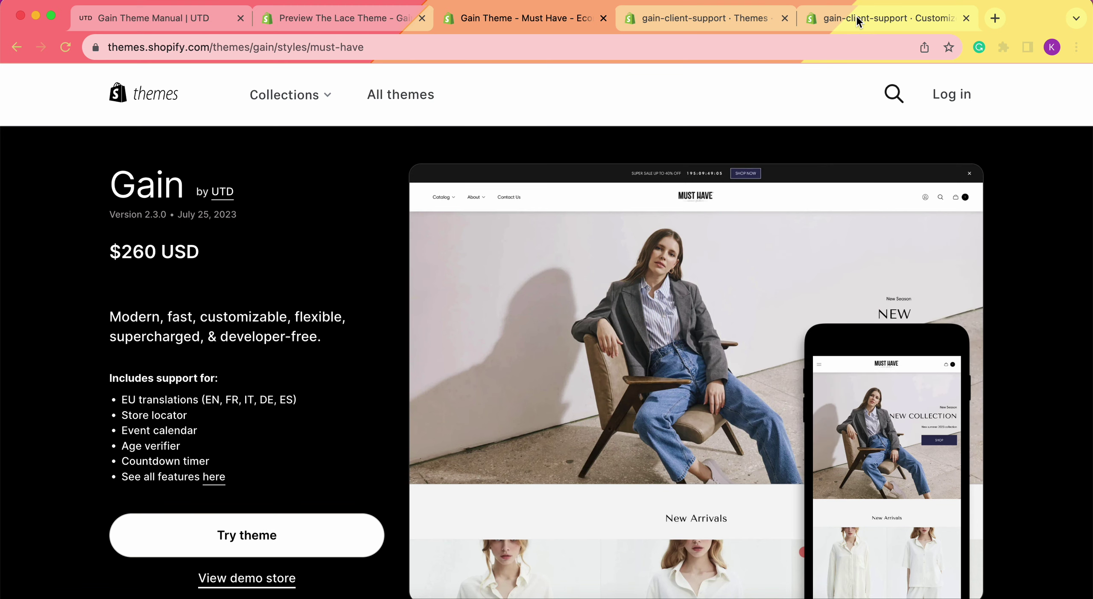
left_click(859, 21)
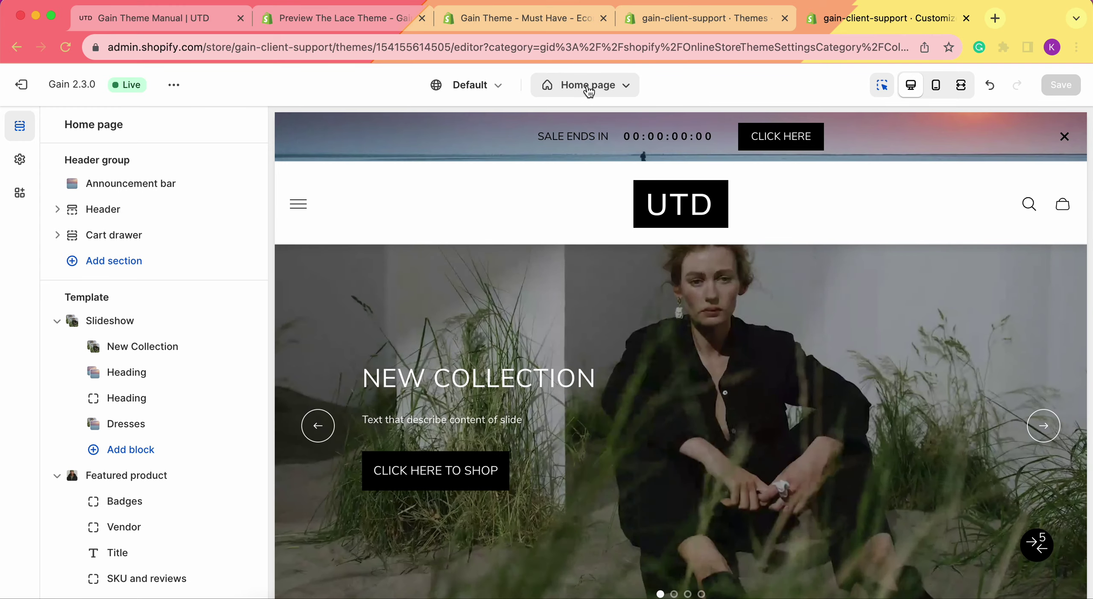
Open the Default product template for editing.
left_click(588, 87)
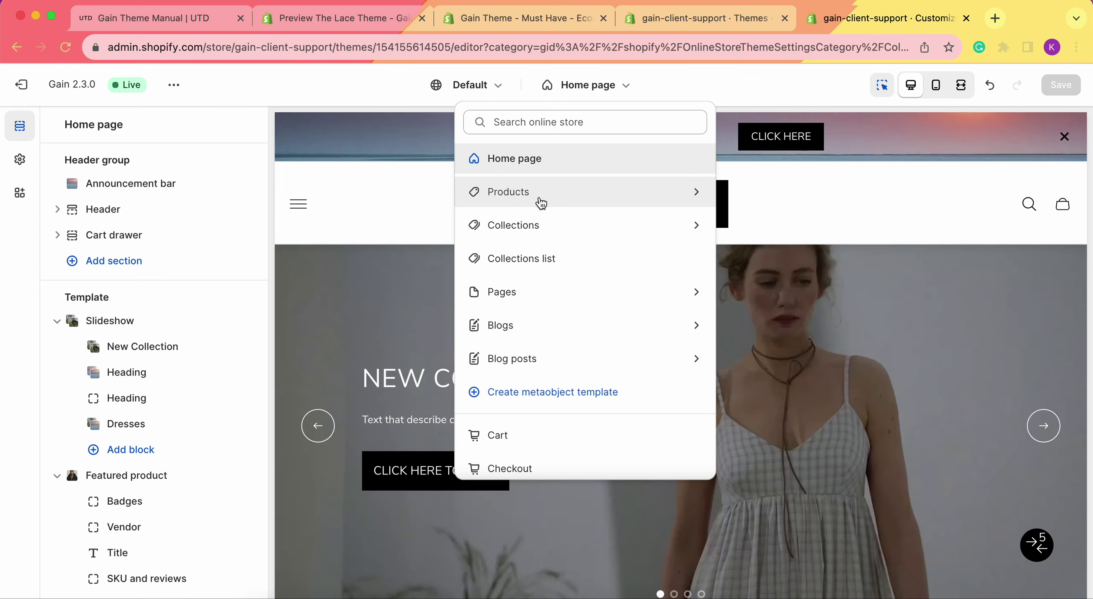
left_click(541, 202)
left_click(554, 196)
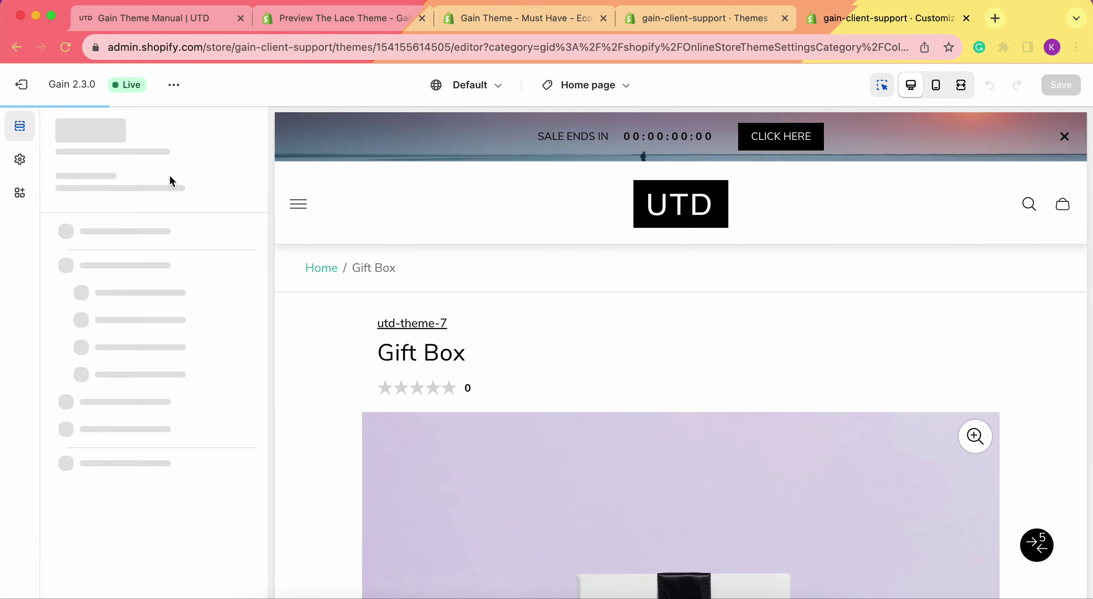
Add a Benefits section below the Image compare section of the product template.
scroll(161, 336, "down", 5)
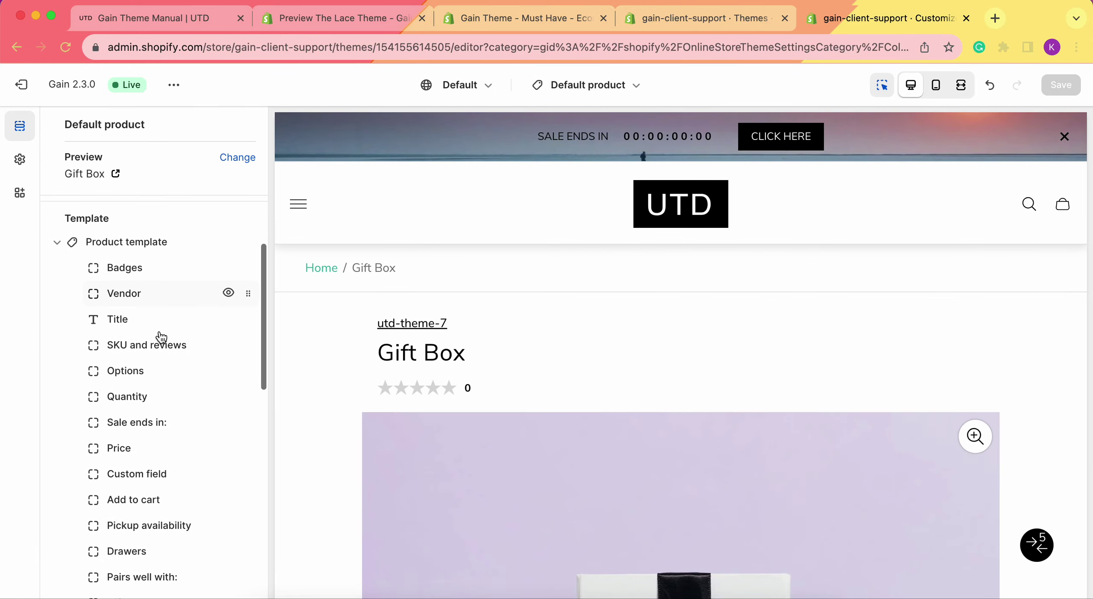
scroll(128, 239, "down", 15)
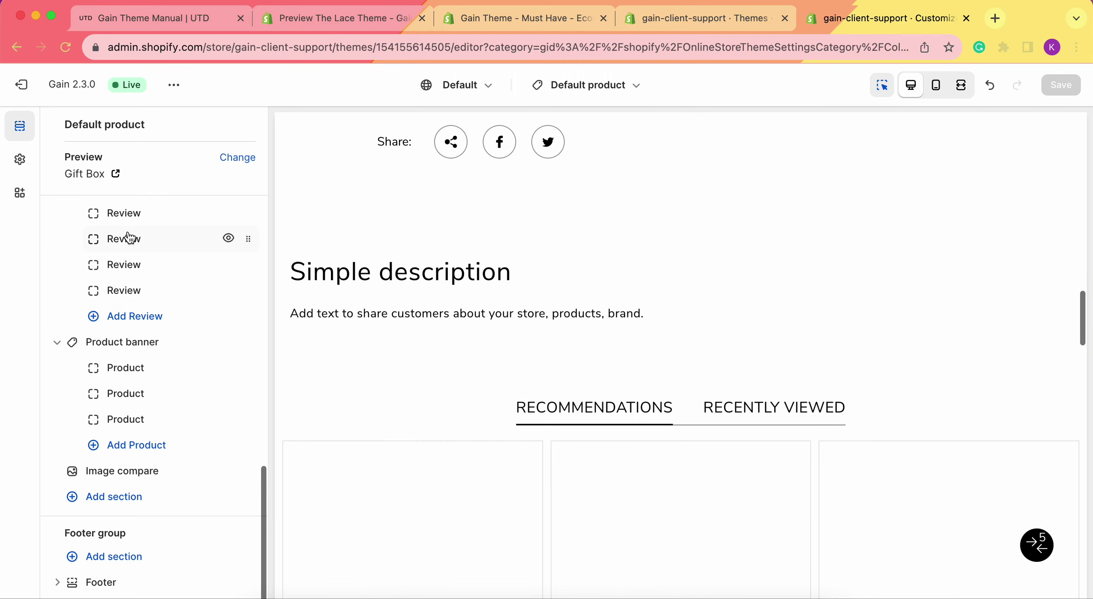
left_click(129, 505)
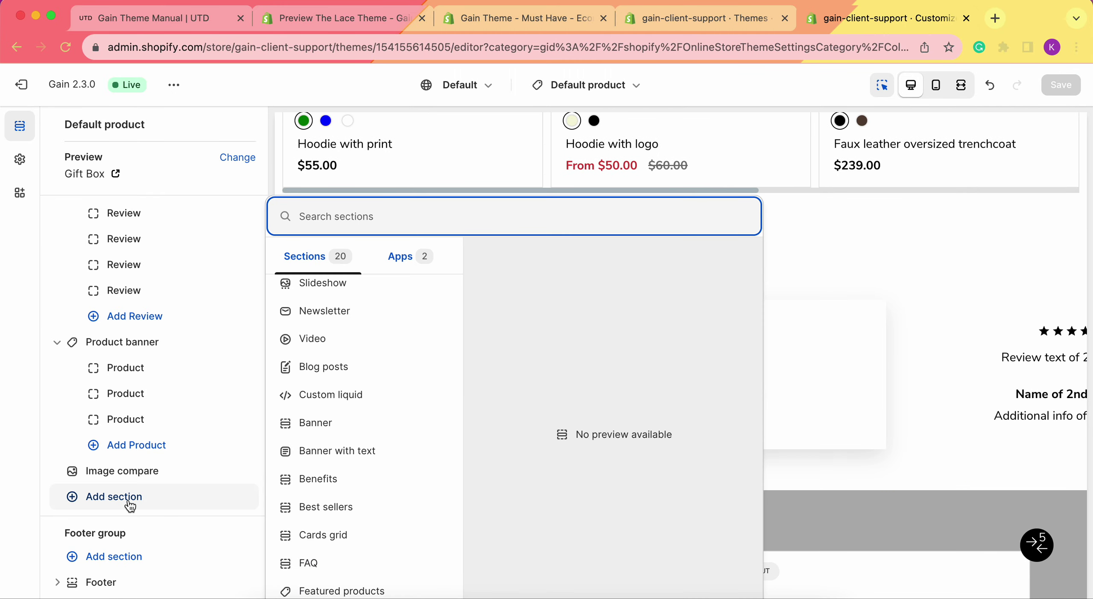
type("bene")
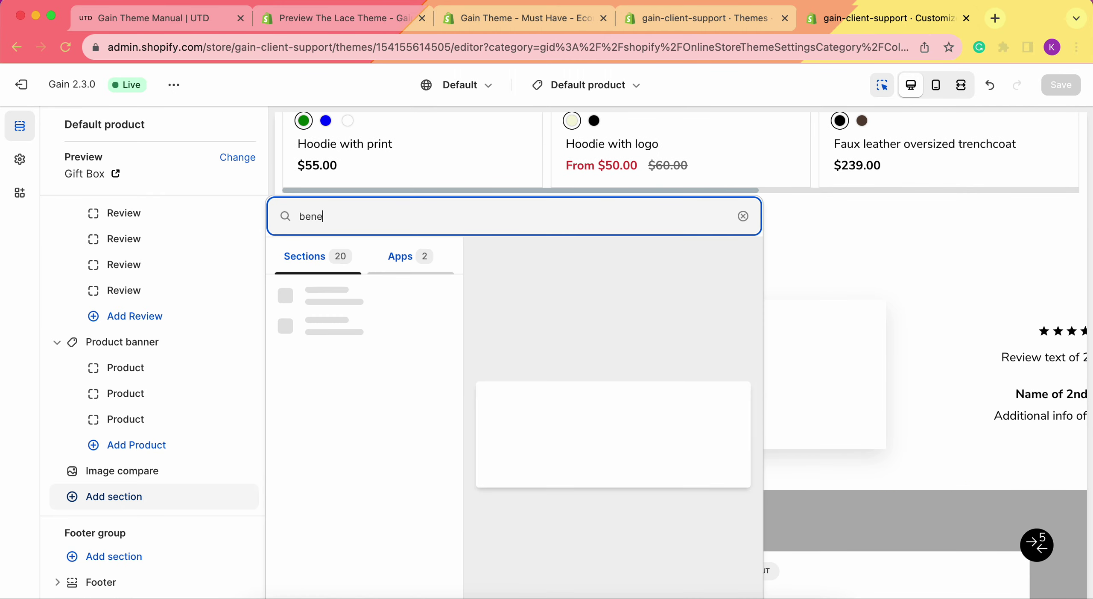
left_click(364, 292)
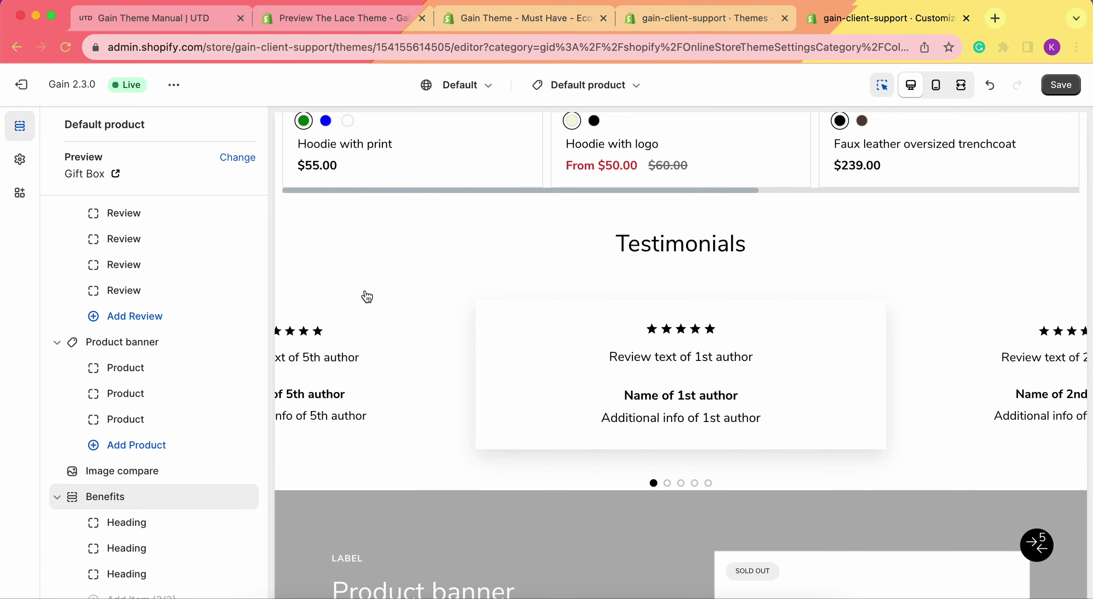
scroll(132, 466, "down", 3)
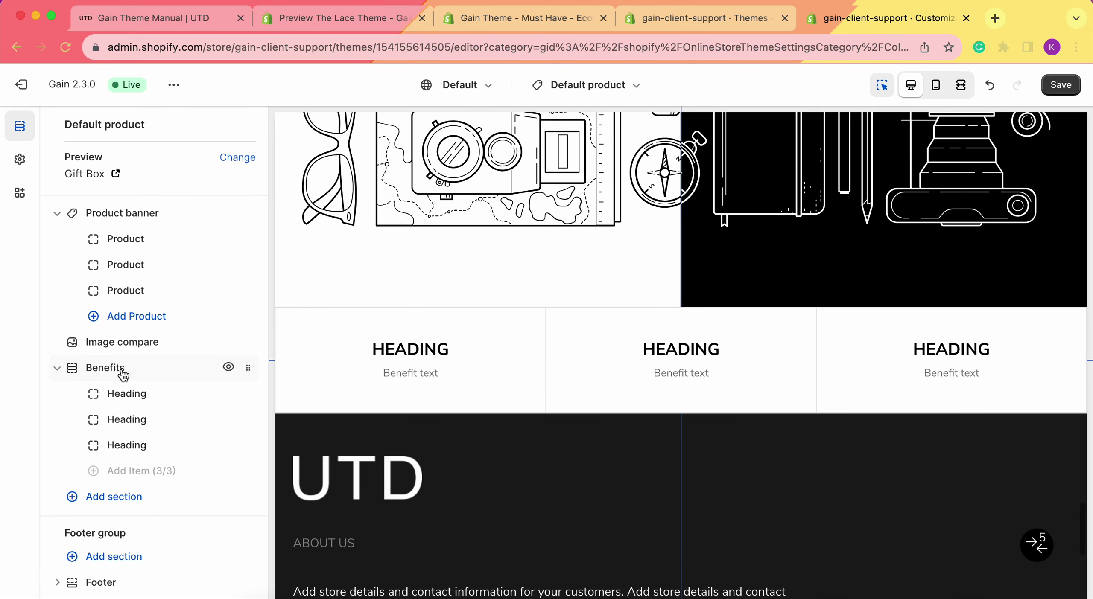
Open the Benefits section's settings on the product template and remove the section.
left_click(123, 371)
scroll(105, 552, "down", 1)
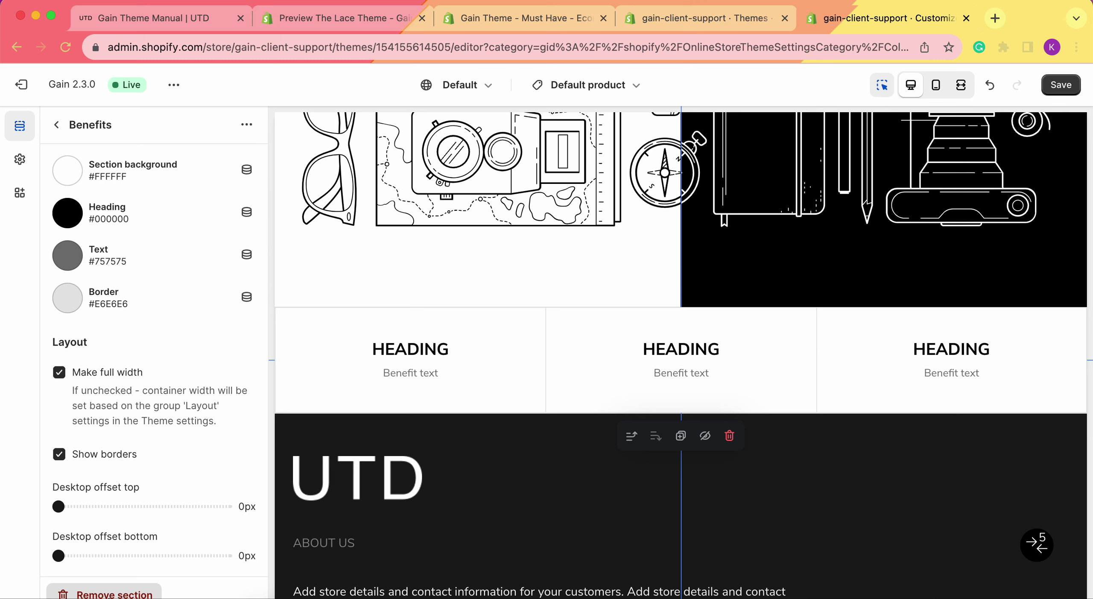
left_click(104, 594)
Switch to the home page template and add a Benefits section below the Pricing table.
left_click(585, 83)
left_click(531, 170)
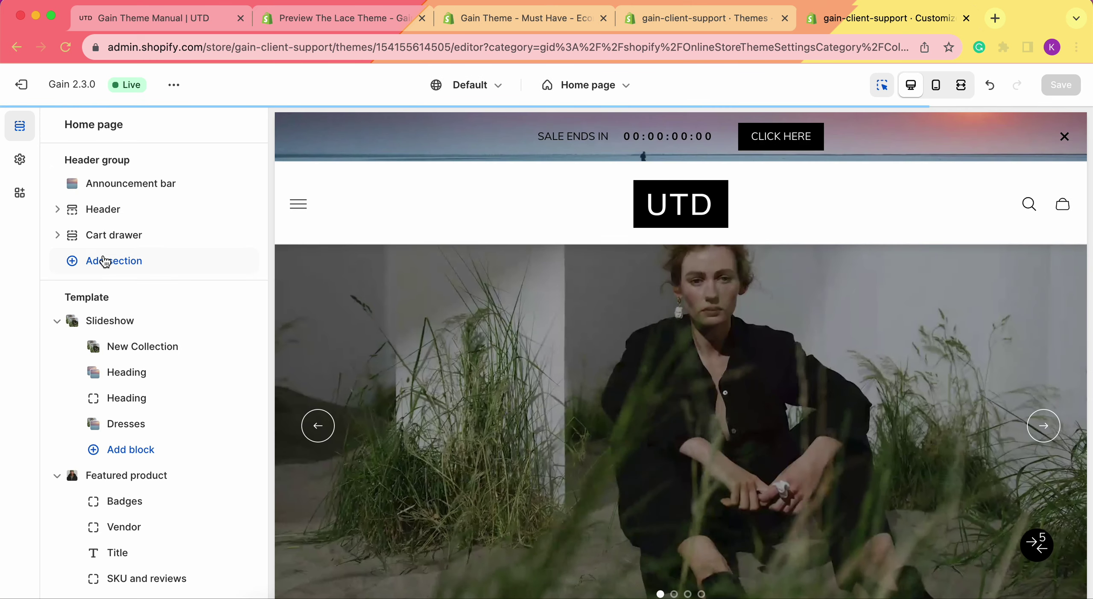
scroll(122, 436, "down", 4)
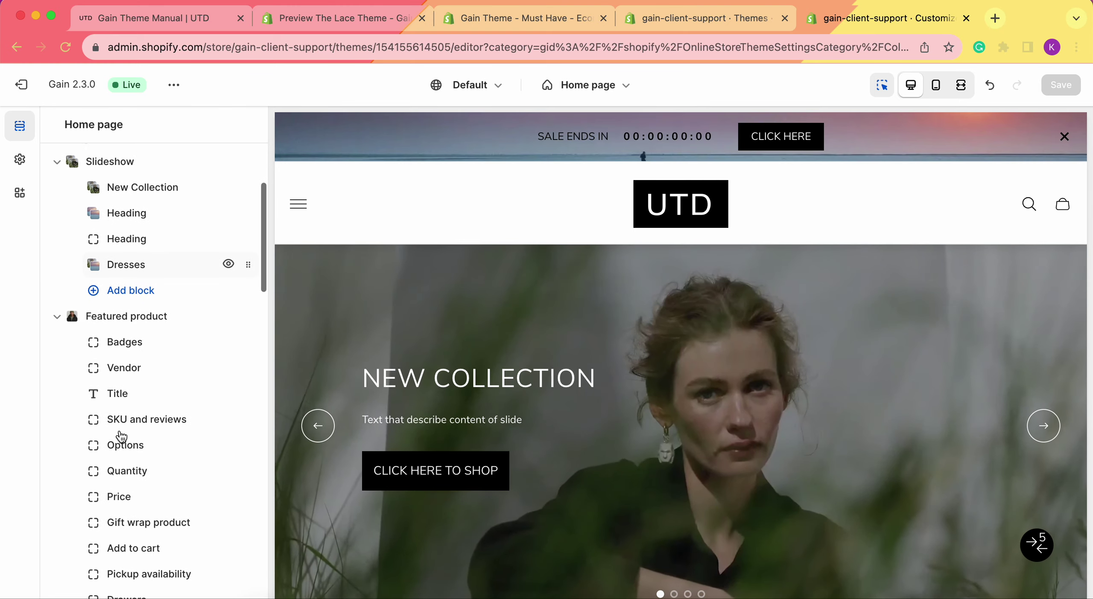
scroll(121, 436, "down", 15)
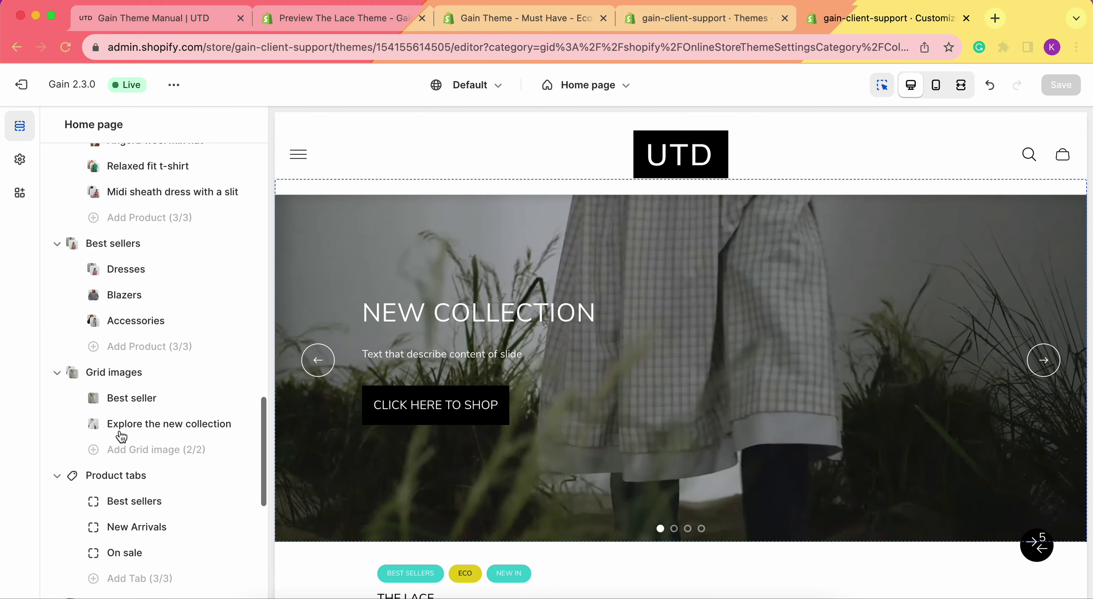
scroll(122, 435, "down", 10)
left_click(113, 497)
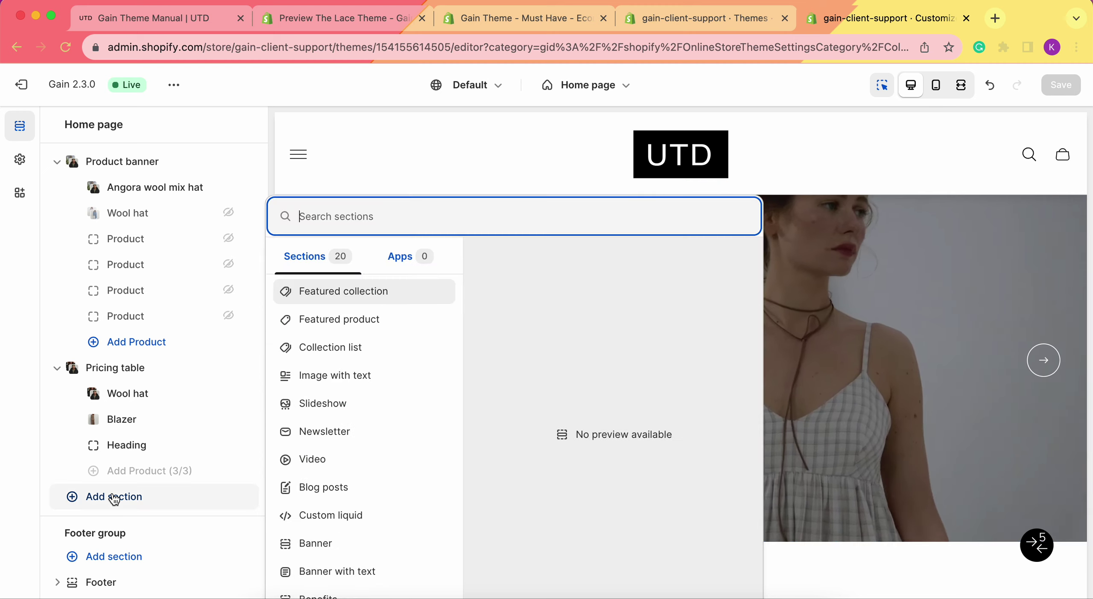
type("ben")
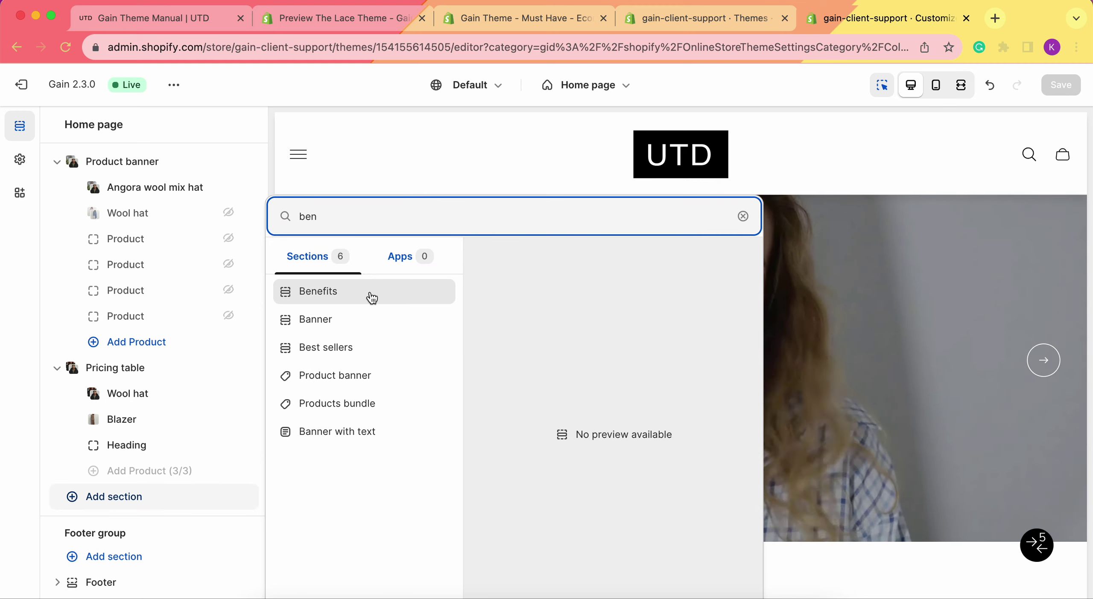
left_click(372, 298)
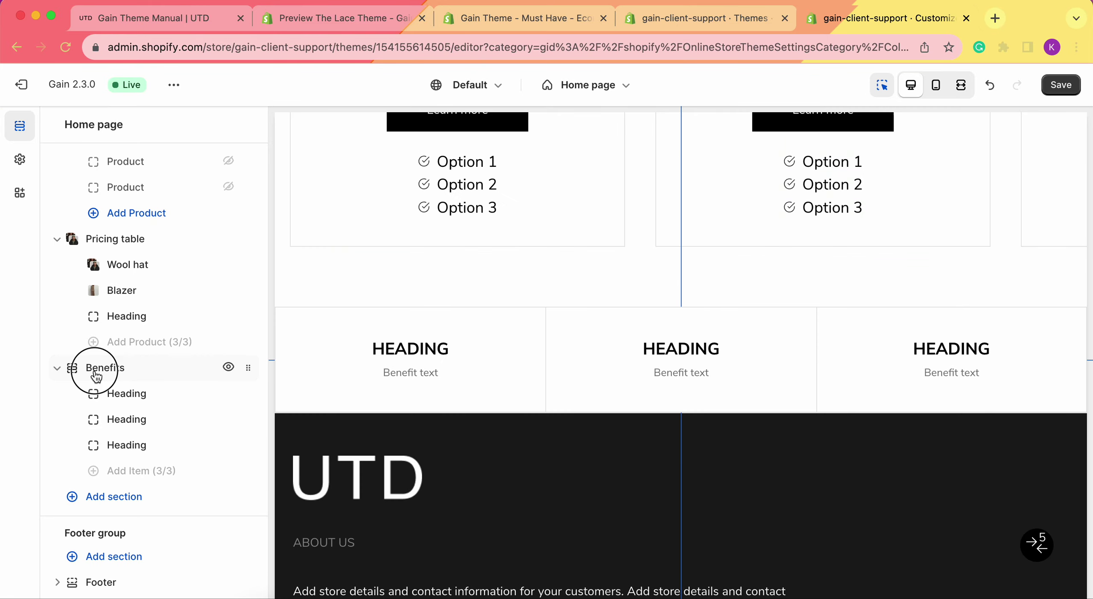
Set the home page Benefits section's background color to the light gray #E6E6E6.
left_click(97, 375)
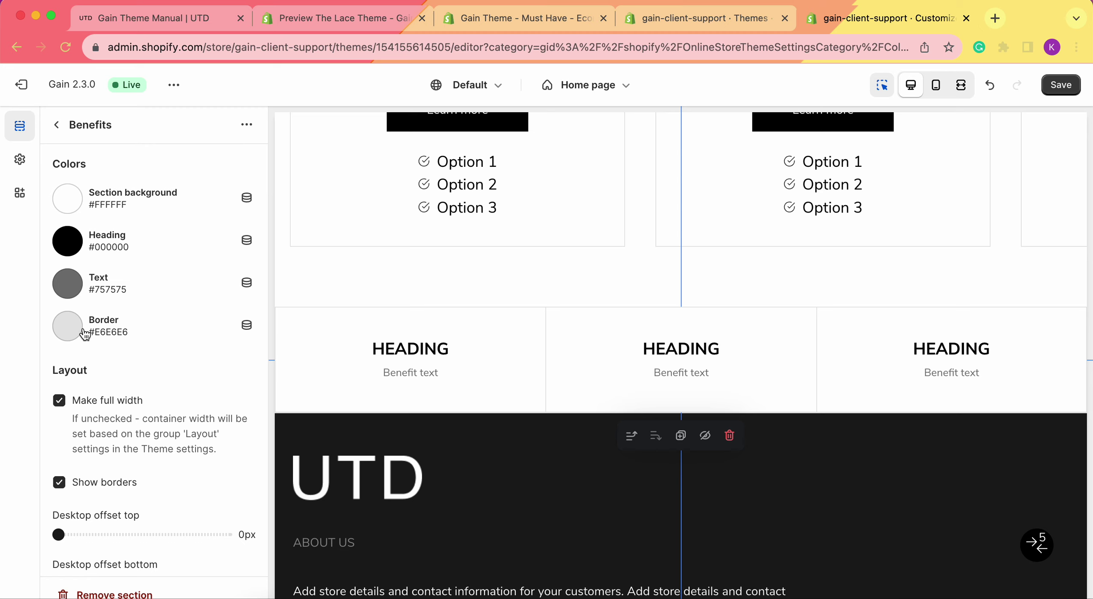
left_click(75, 209)
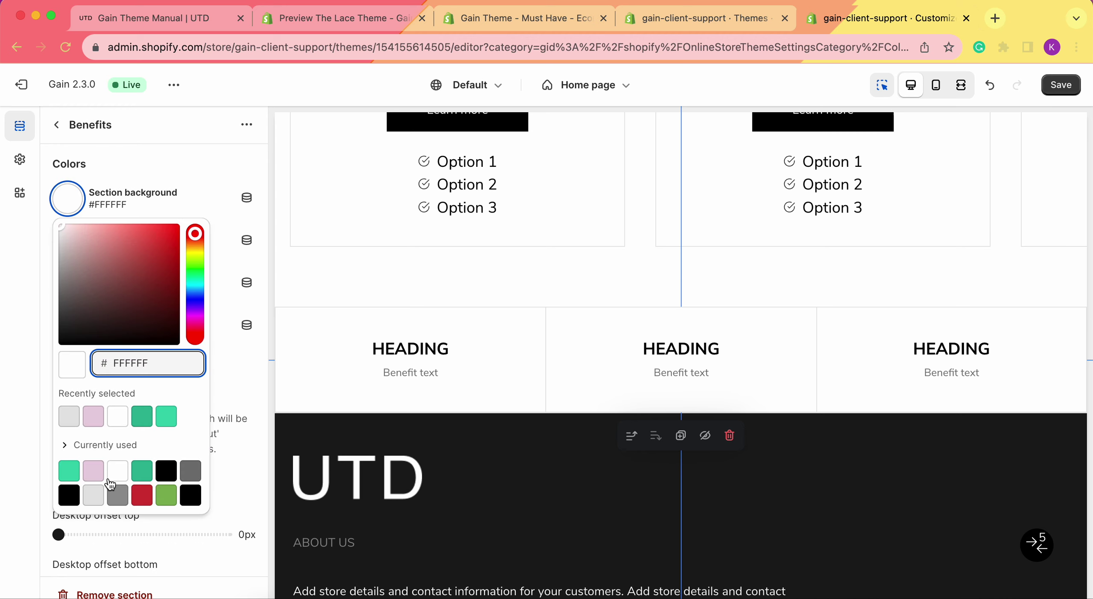
left_click(99, 504)
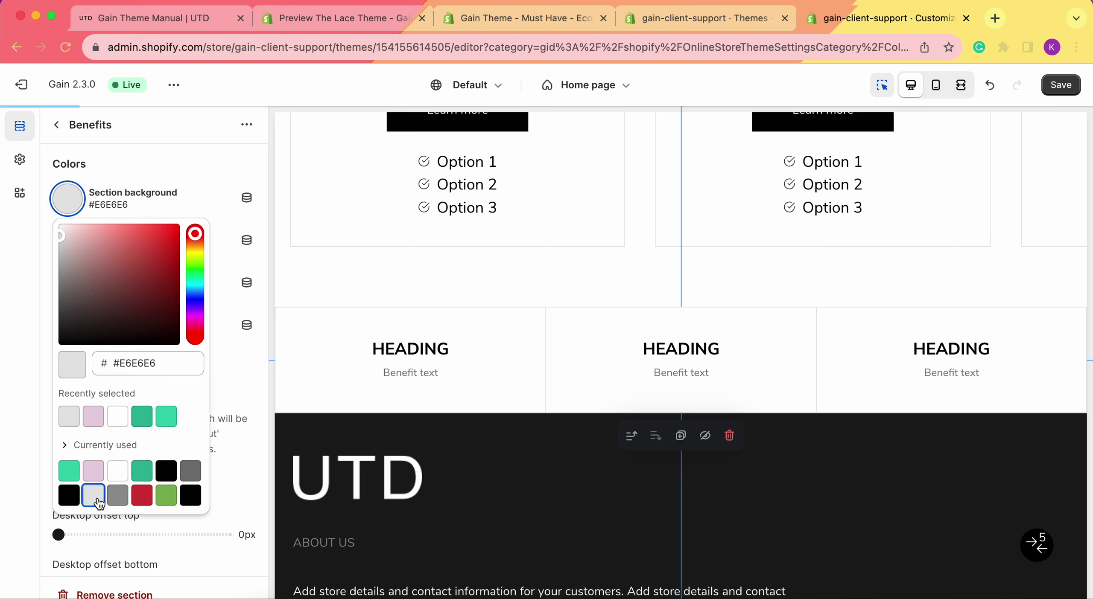
left_click(29, 359)
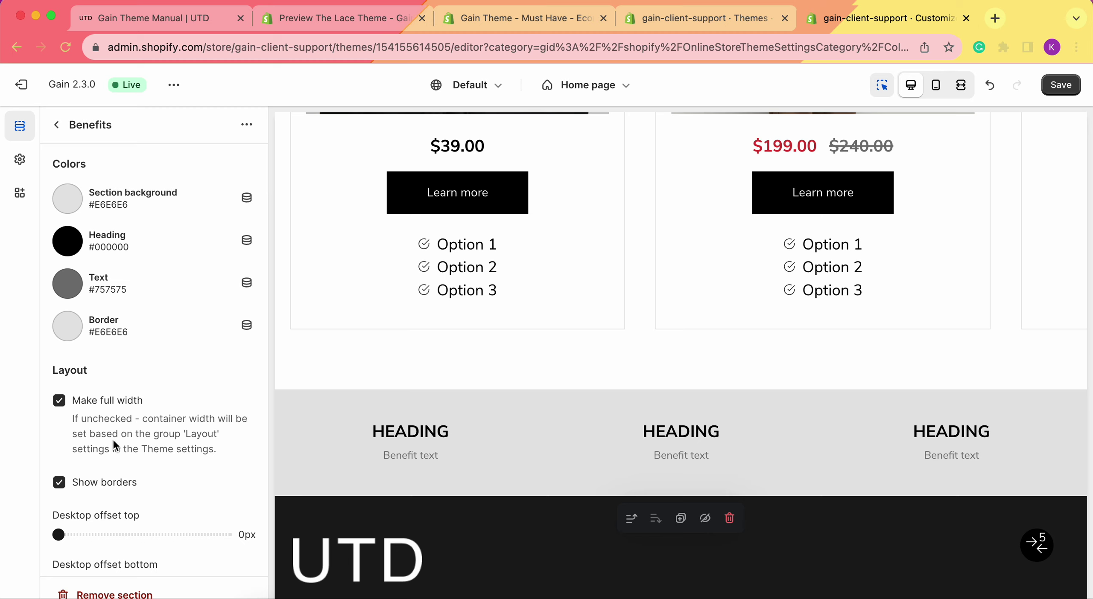
Review the Benefits layout options and the container width choices in the theme's Layout settings.
scroll(110, 359, "down", 2)
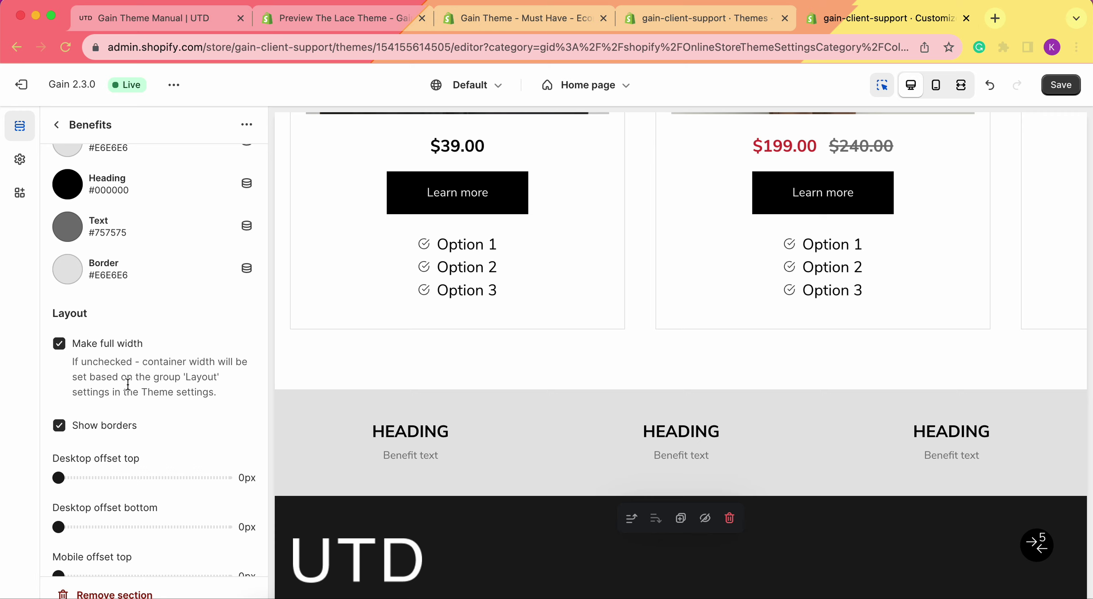
left_click(26, 160)
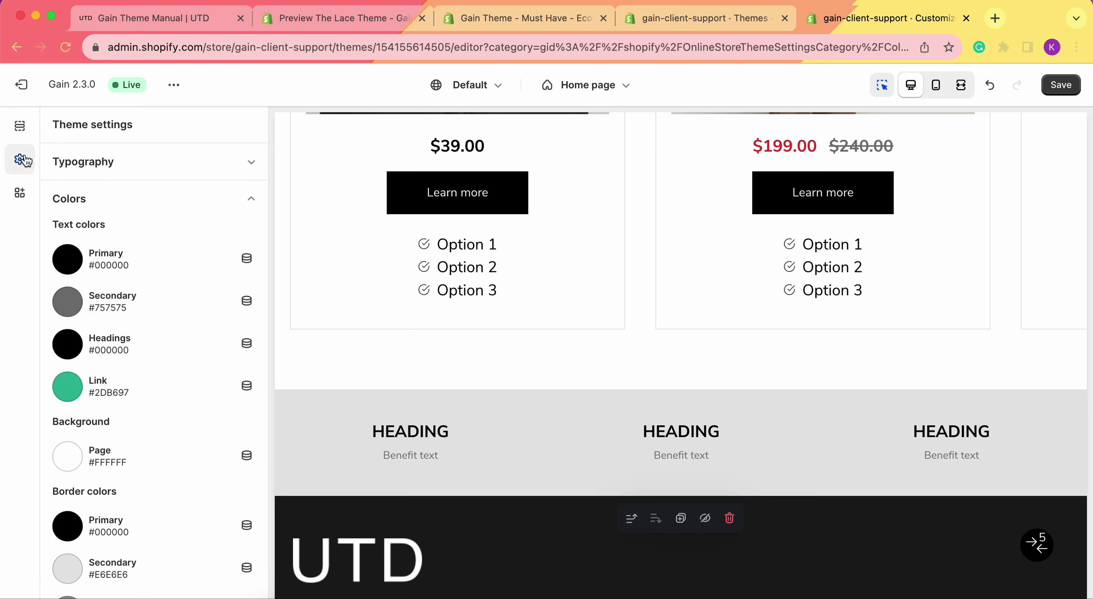
left_click(166, 203)
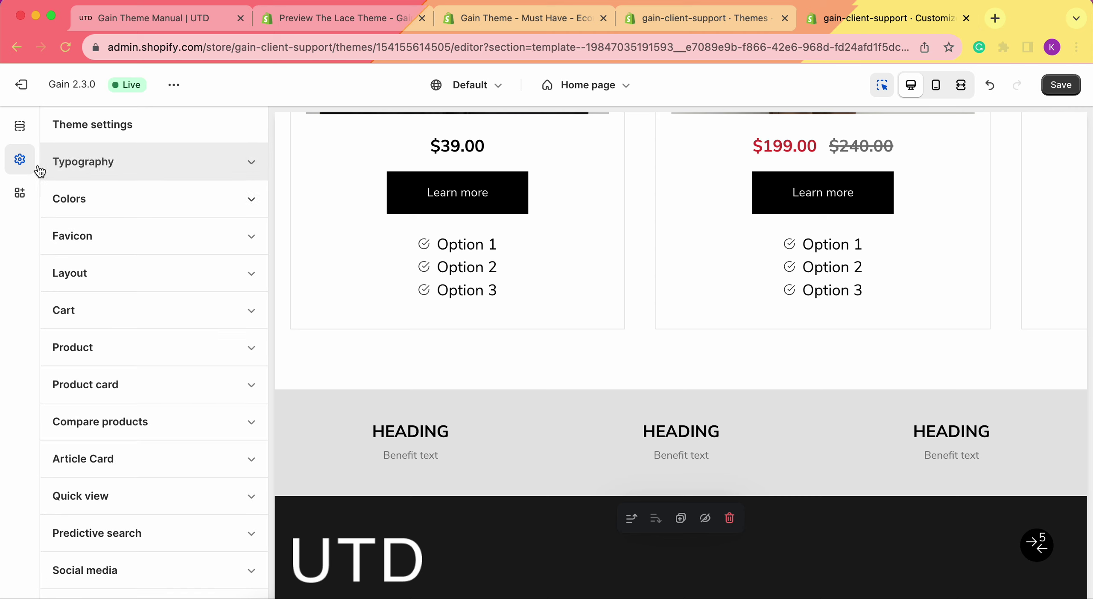
left_click(129, 282)
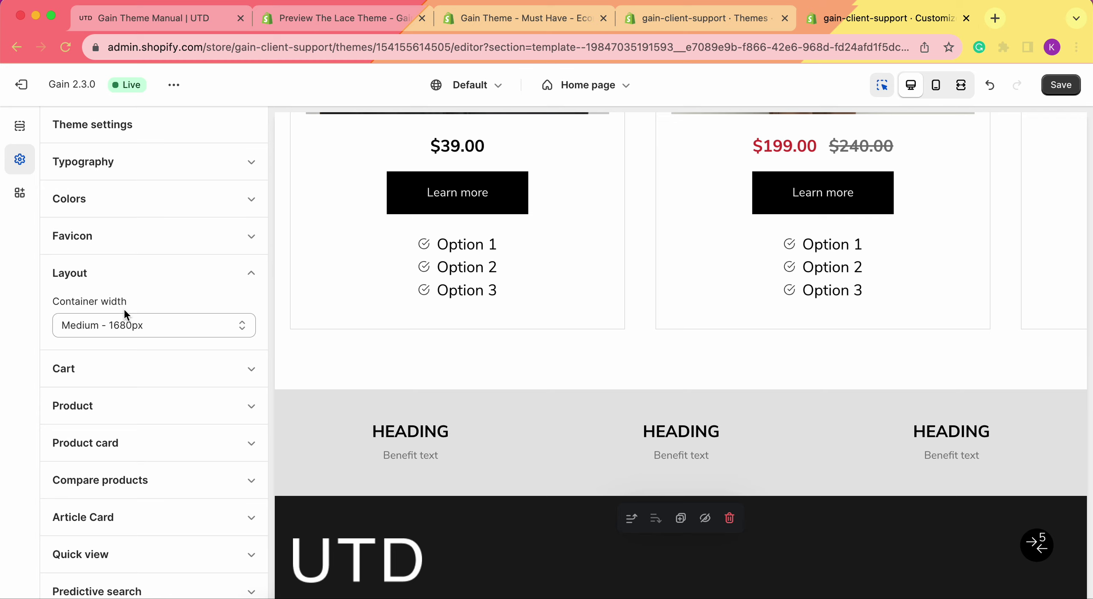
left_click(105, 332)
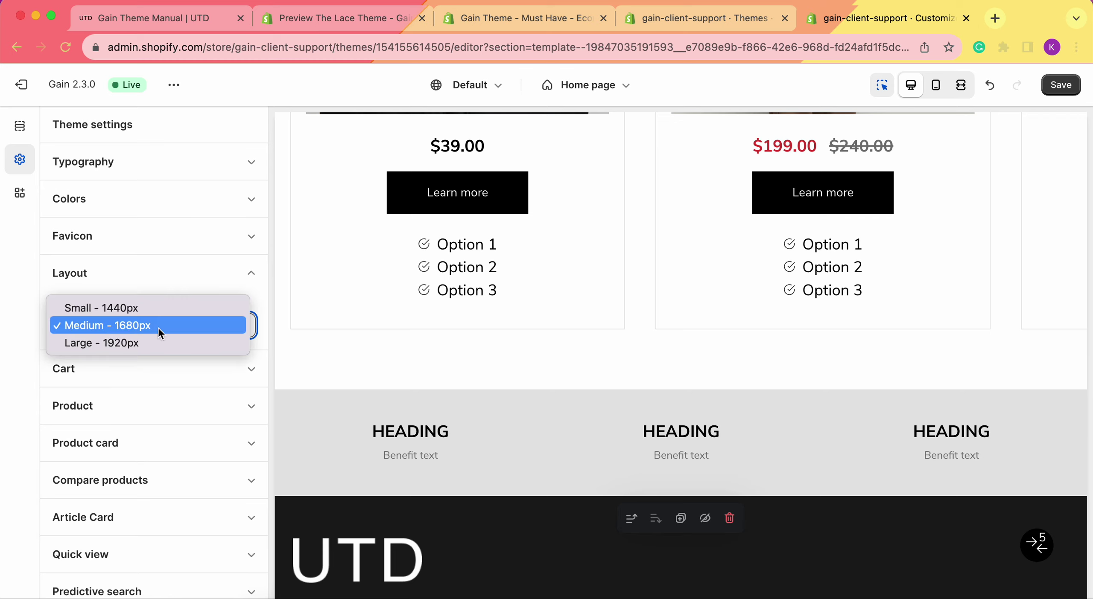
left_click(20, 136)
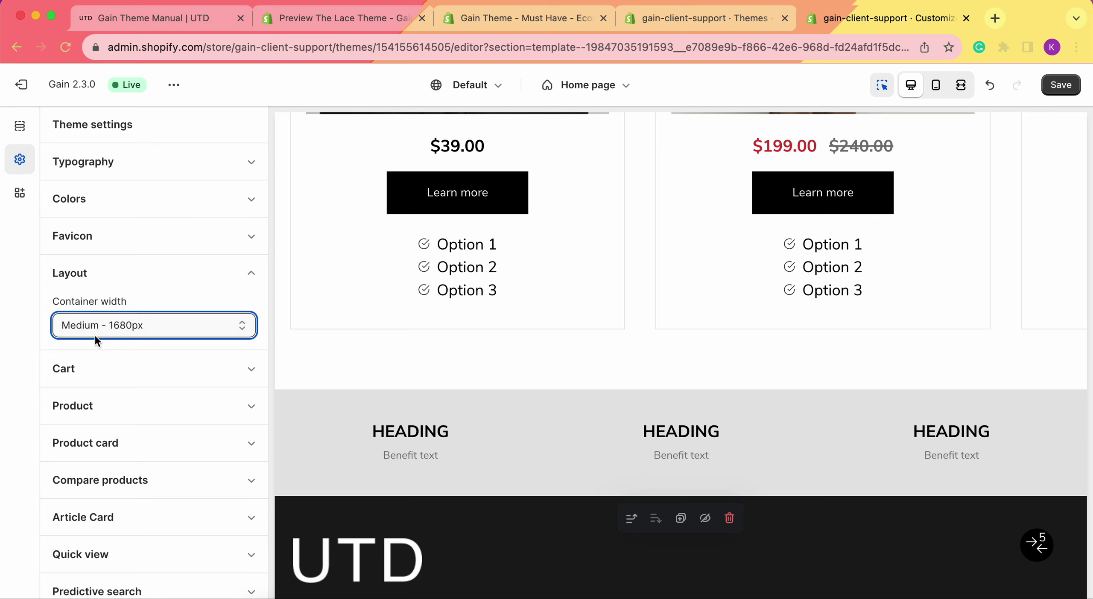
Return to the home page Benefits section's settings, make the section full width and turn off its borders.
left_click(19, 126)
scroll(75, 496, "down", 1)
left_click(62, 390)
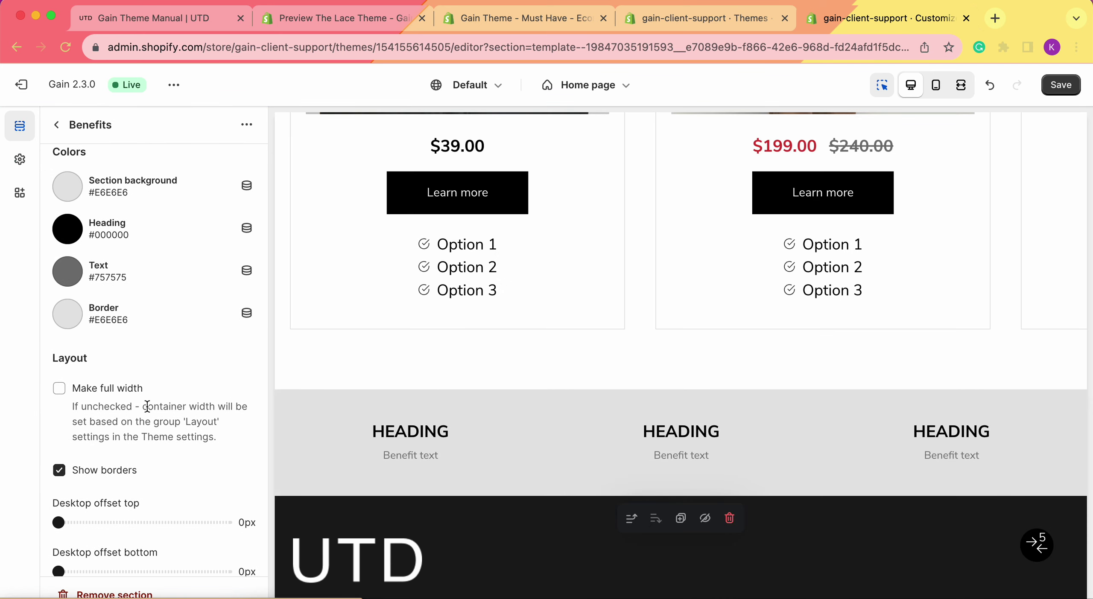
left_click(60, 390)
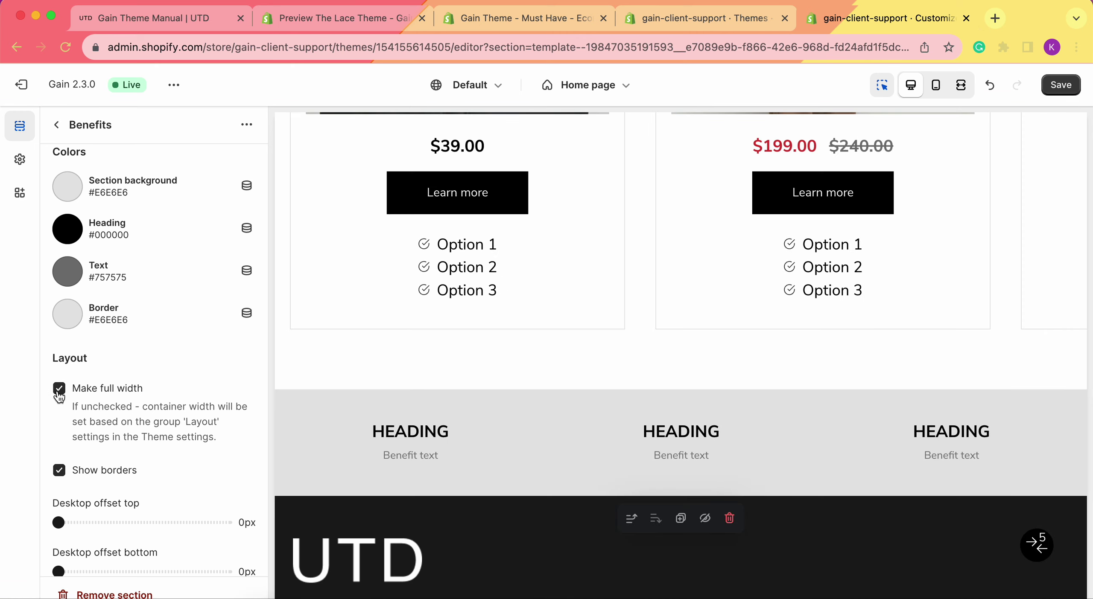
scroll(60, 397, "down", 3)
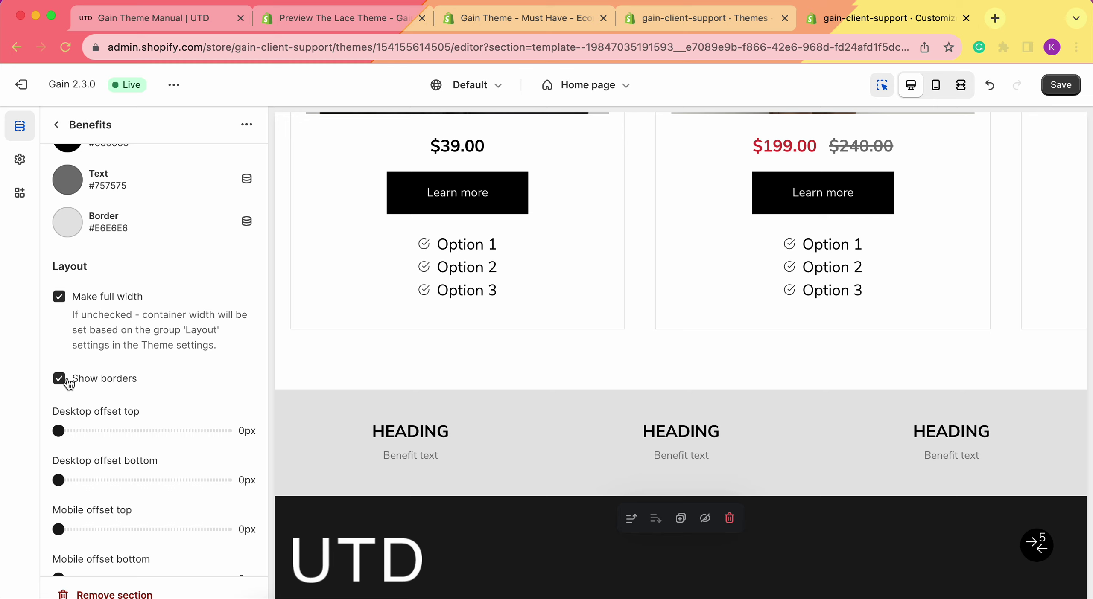
scroll(97, 386, "up", 3)
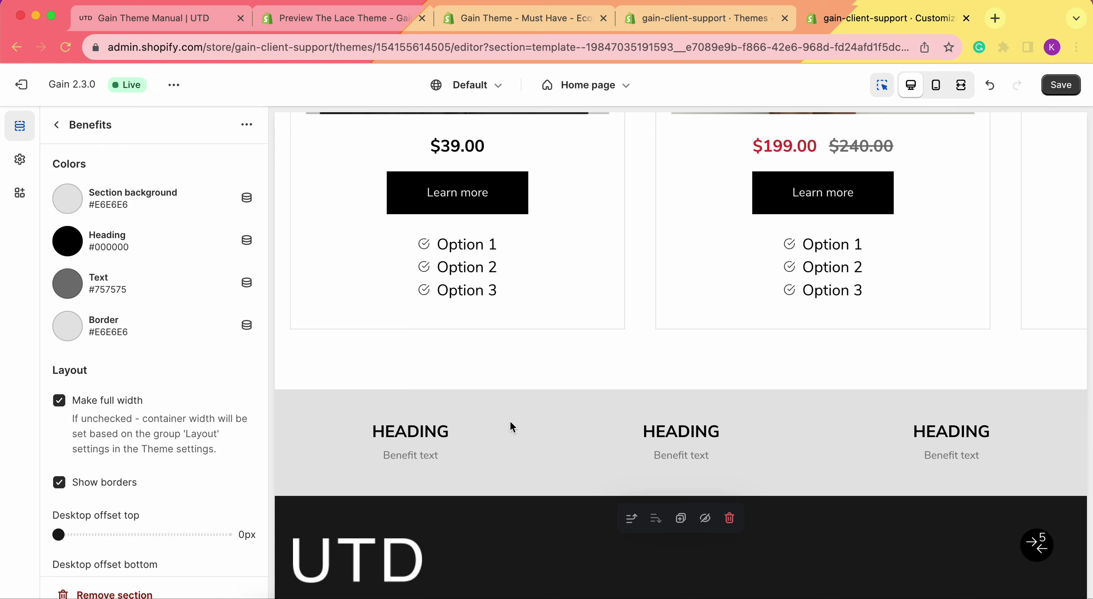
scroll(237, 331, "down", 4)
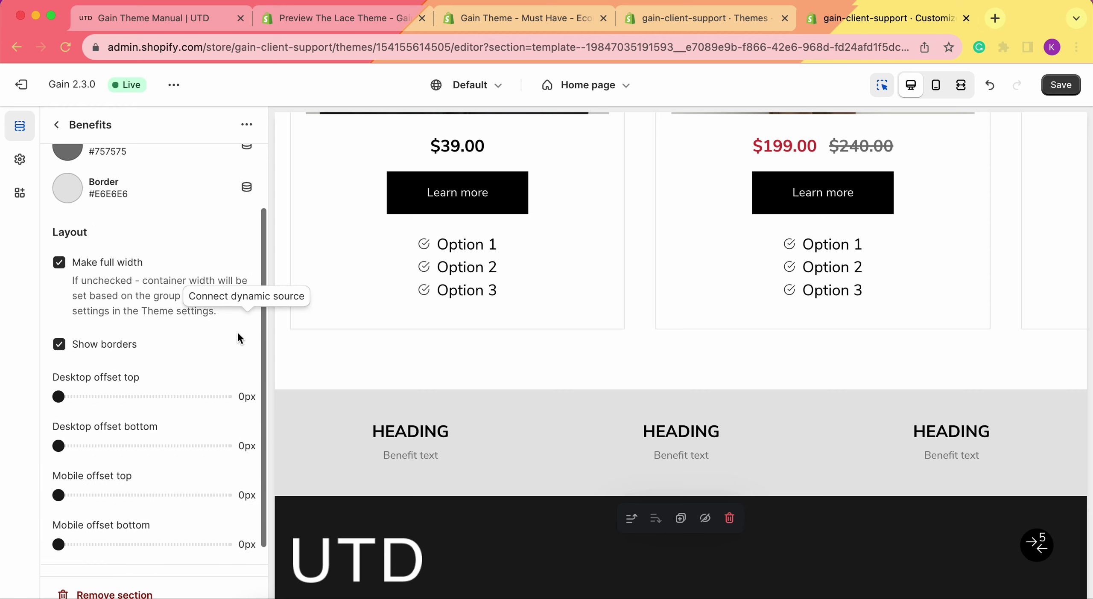
left_click(78, 347)
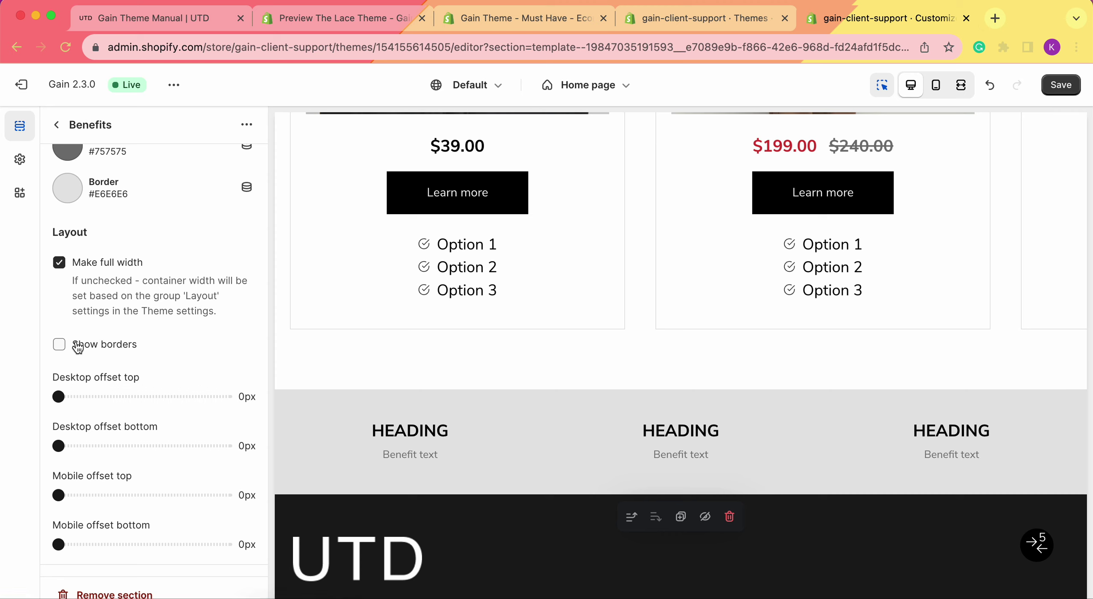
Set the Benefits section's desktop offsets to 21px at the top and 58px at the bottom, and save the changes.
scroll(128, 378, "down", 1)
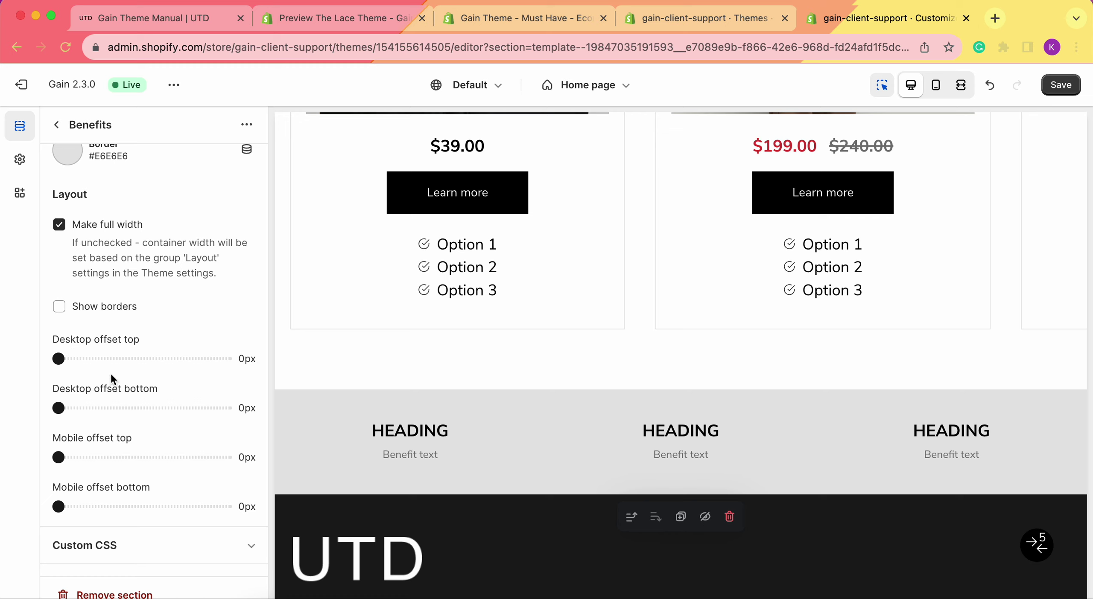
left_click(65, 362)
left_click_drag(65, 362, 92, 360)
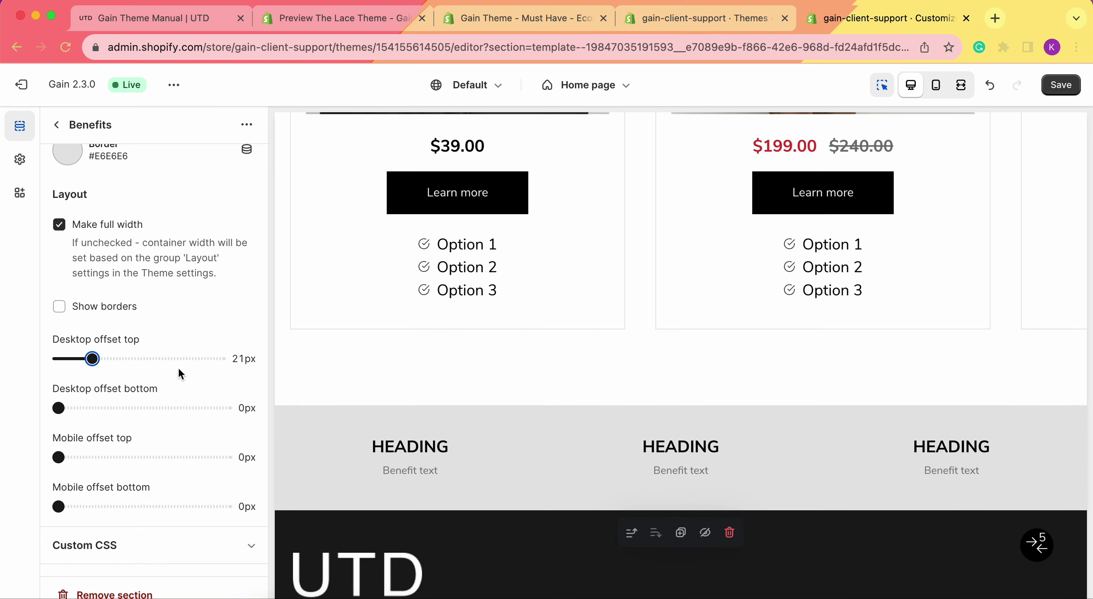
left_click_drag(60, 408, 152, 408)
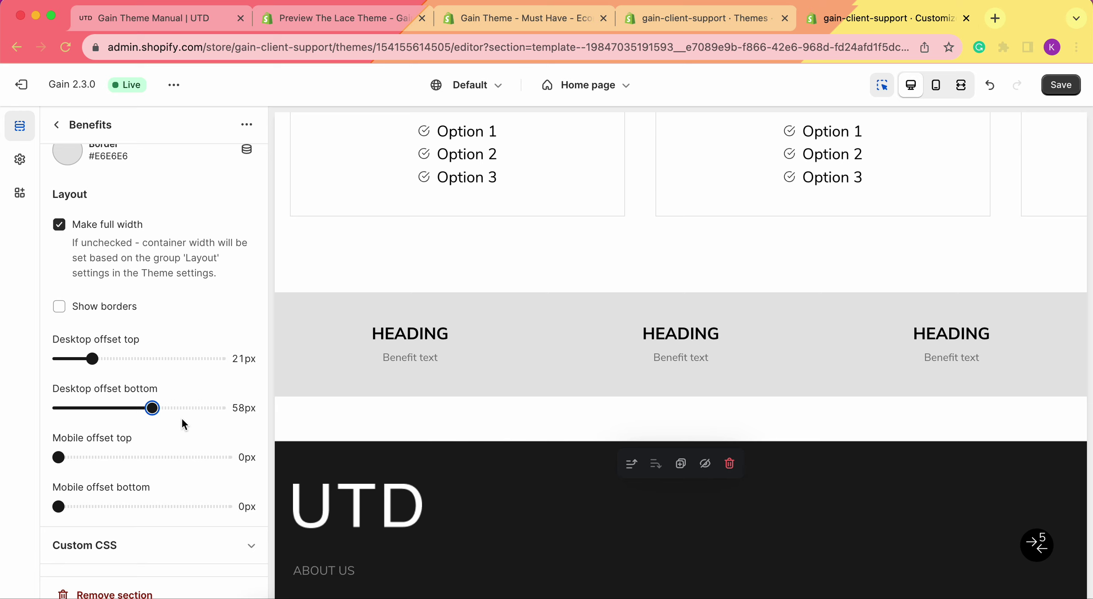
left_click(1066, 89)
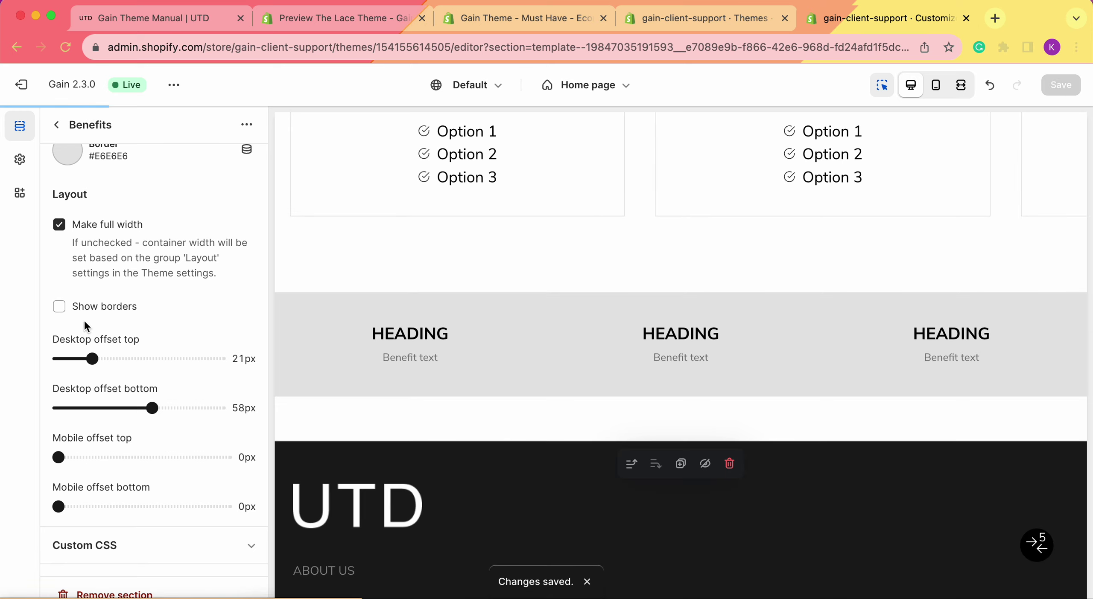
Open the first item of the Benefits section and clear its placeholder heading and text.
left_click(56, 125)
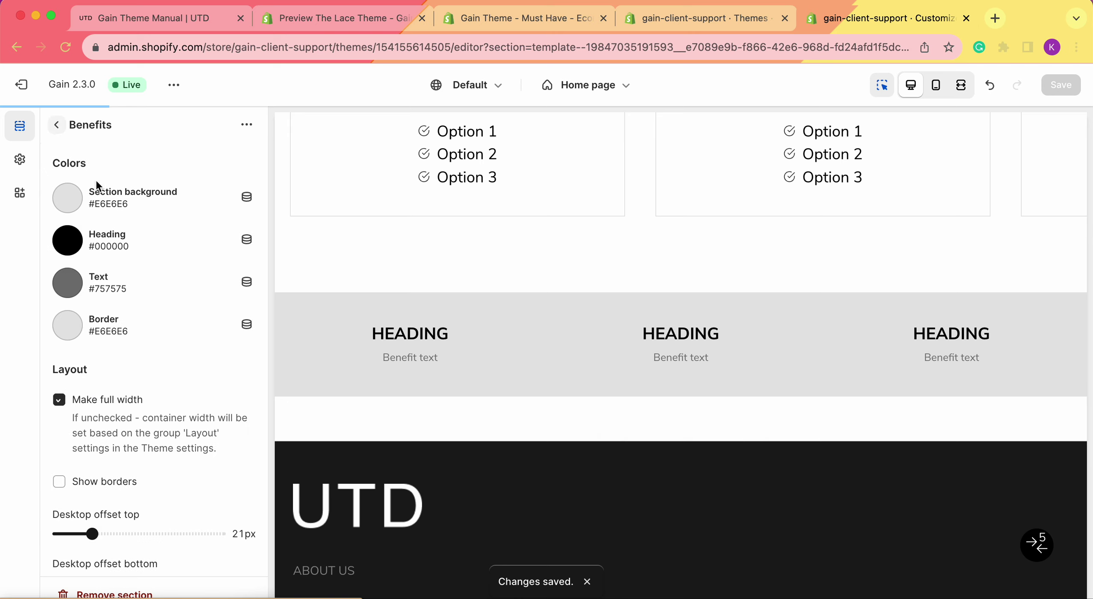
scroll(146, 344, "down", 20)
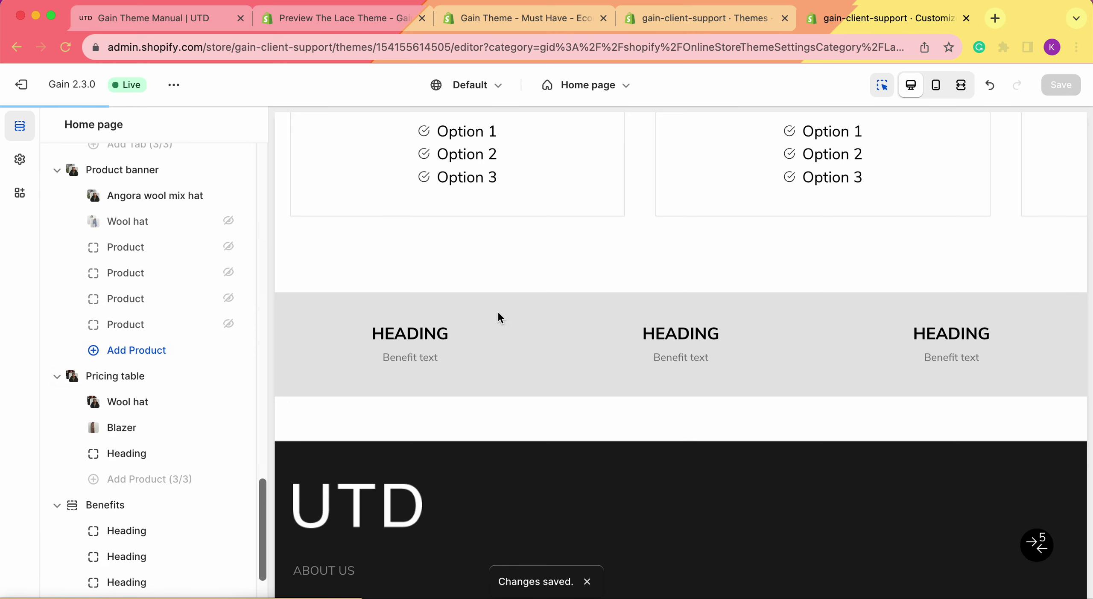
scroll(220, 373, "down", 4)
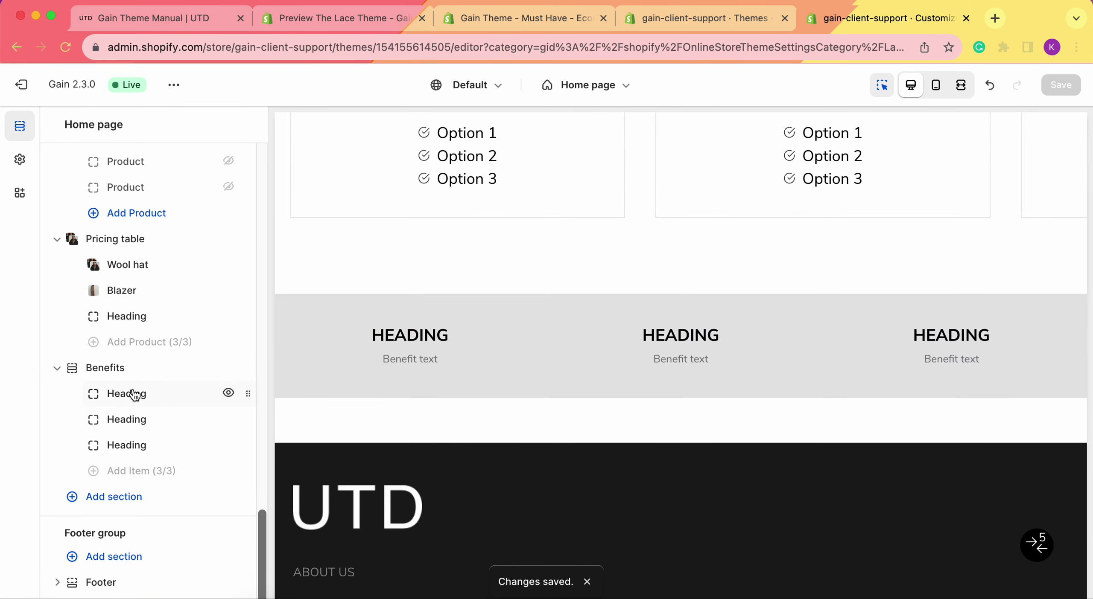
left_click(136, 394)
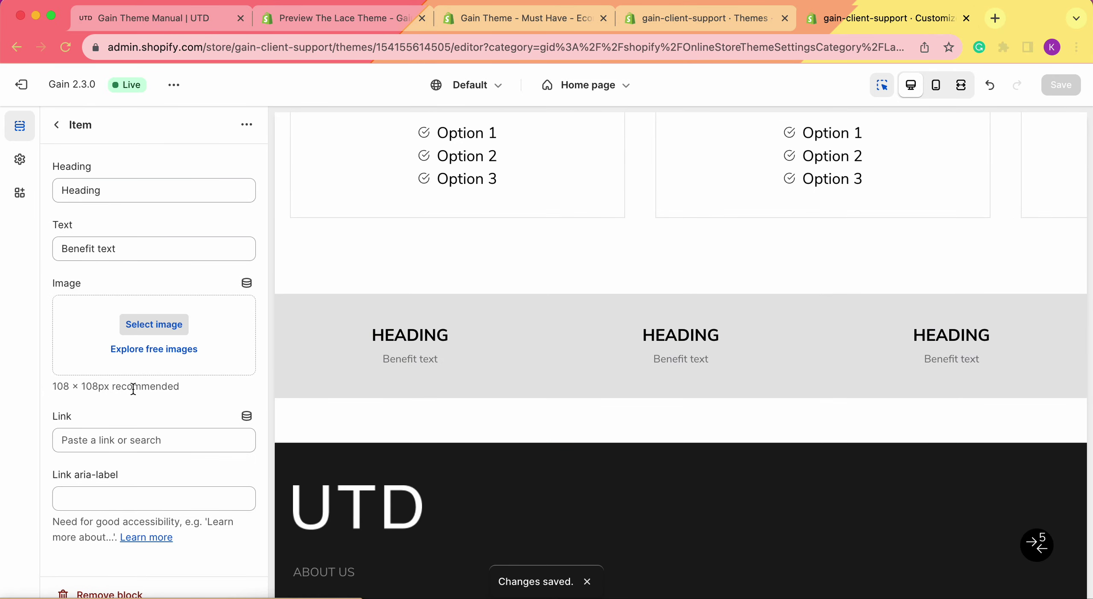
left_click(120, 194)
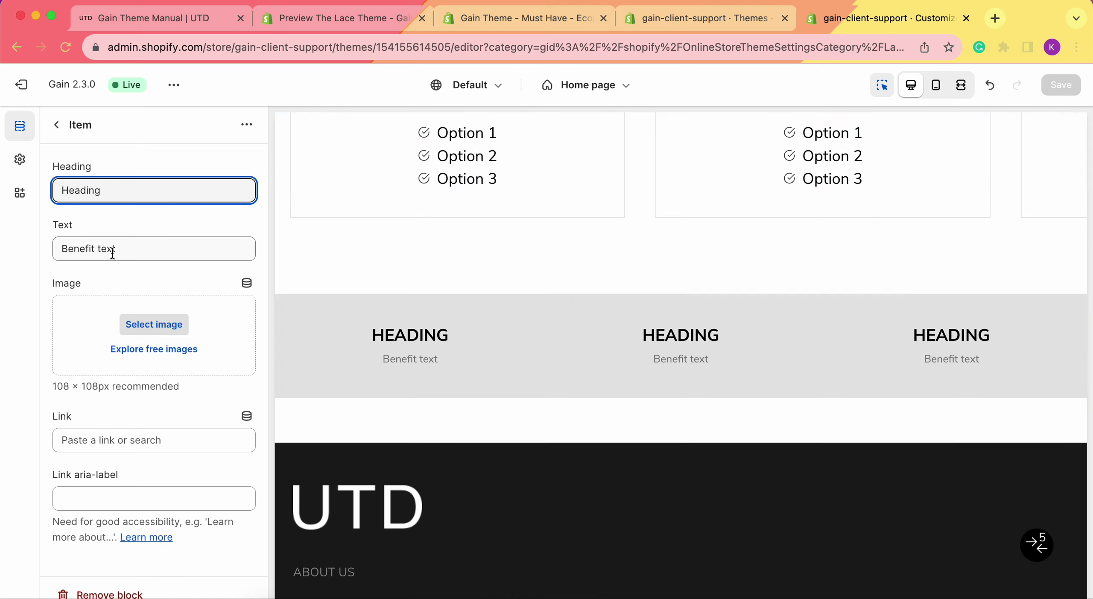
left_click(140, 256)
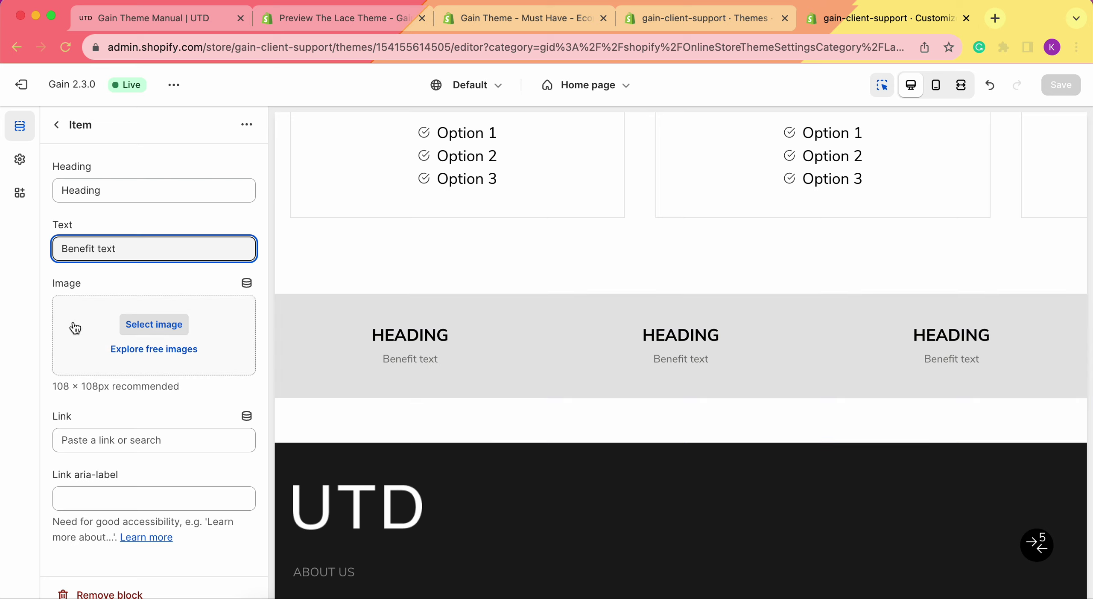
triple_click(151, 241)
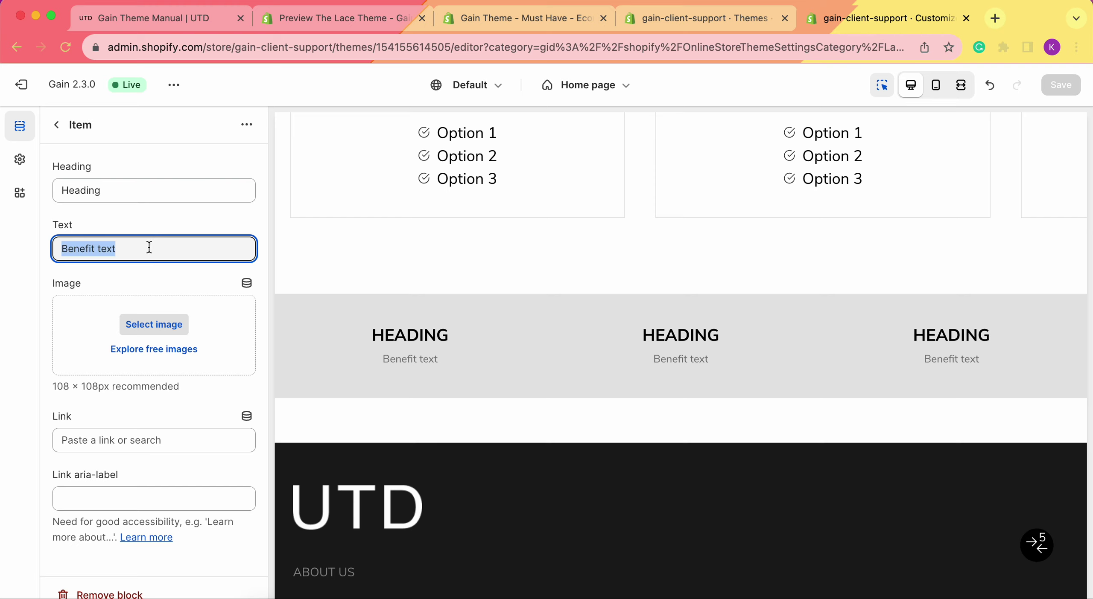
key("BackSpace")
triple_click(157, 187)
key("BackSpace")
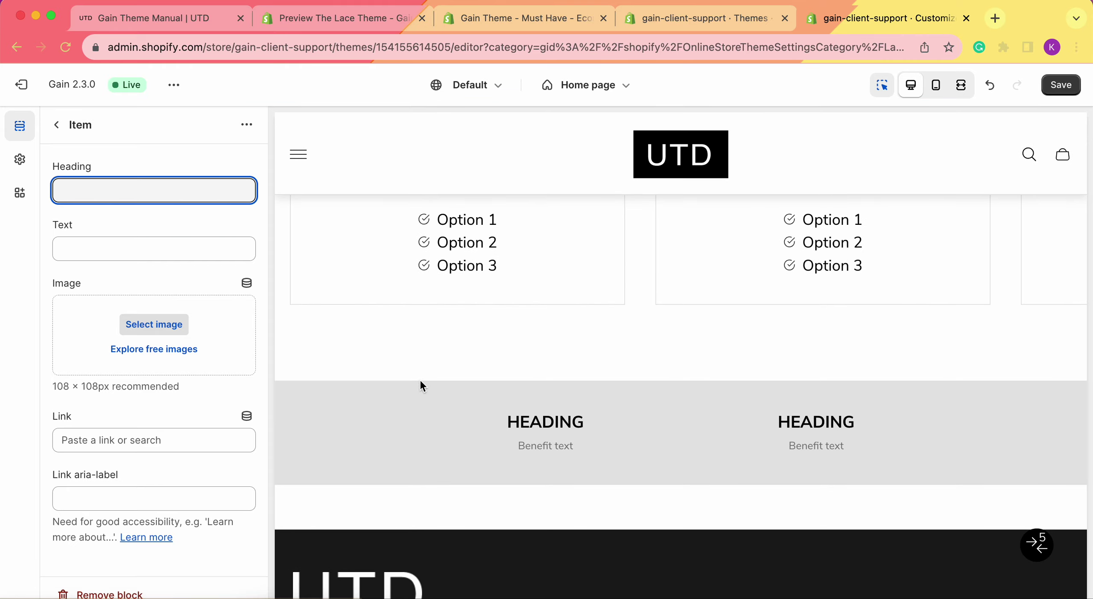
Assign the "global" PNG globe icon from the store library as the first benefit item's image.
left_click(146, 326)
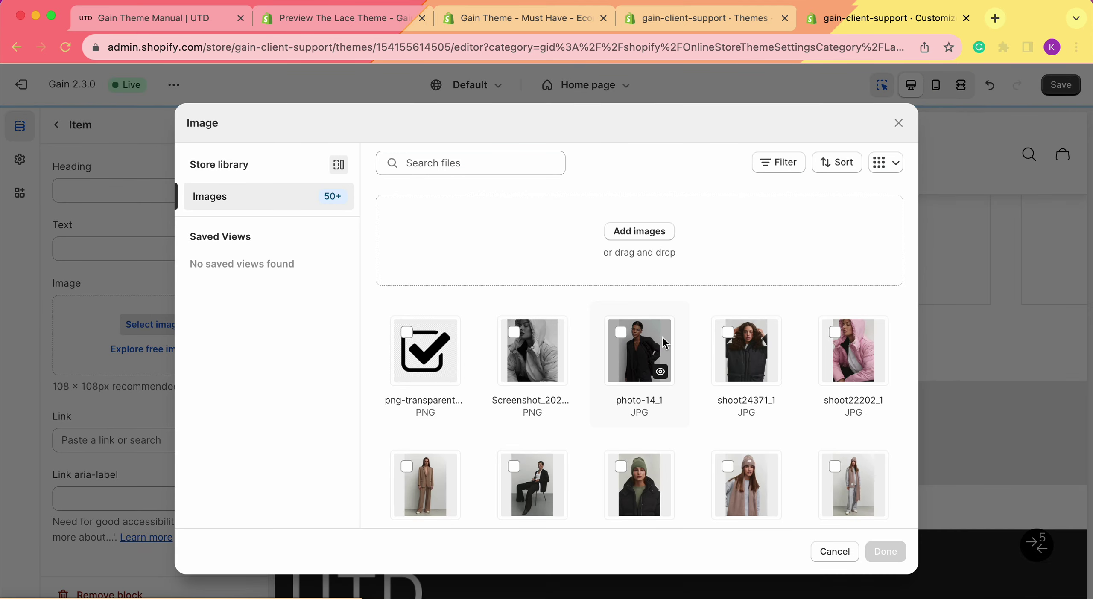
scroll(662, 336, "down", 1)
left_click(620, 342)
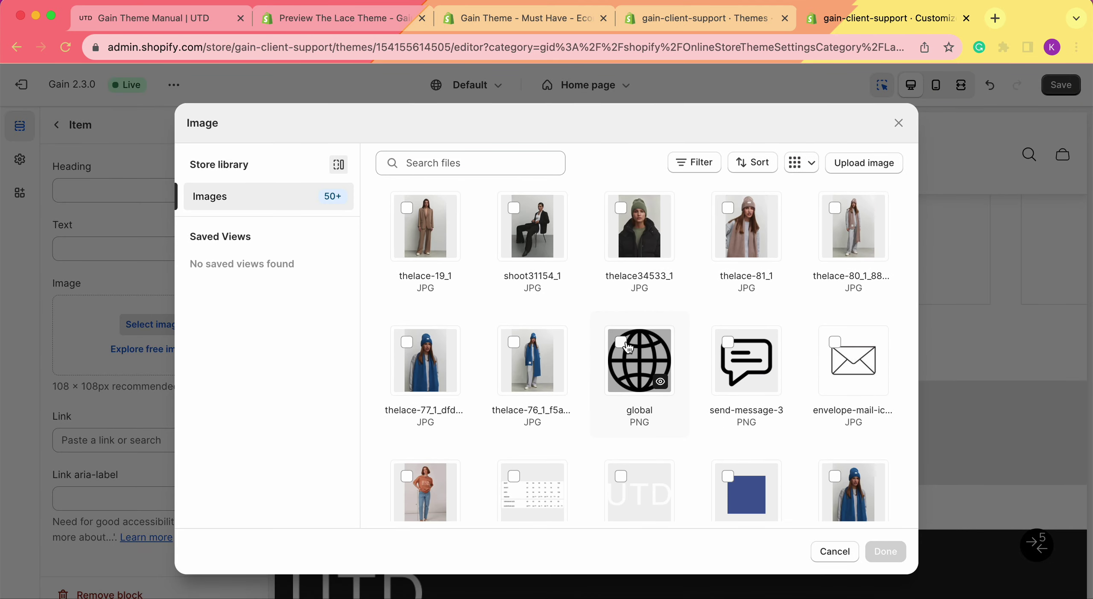
left_click(891, 551)
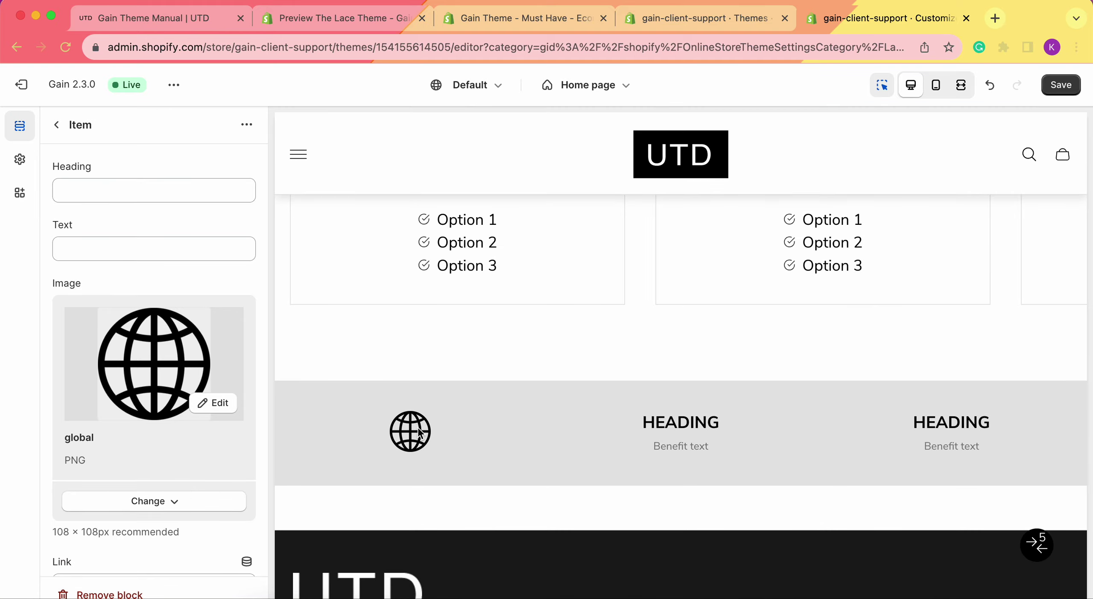
Give the first benefit item the heading "Worldwide shipping".
scroll(193, 348, "down", 3)
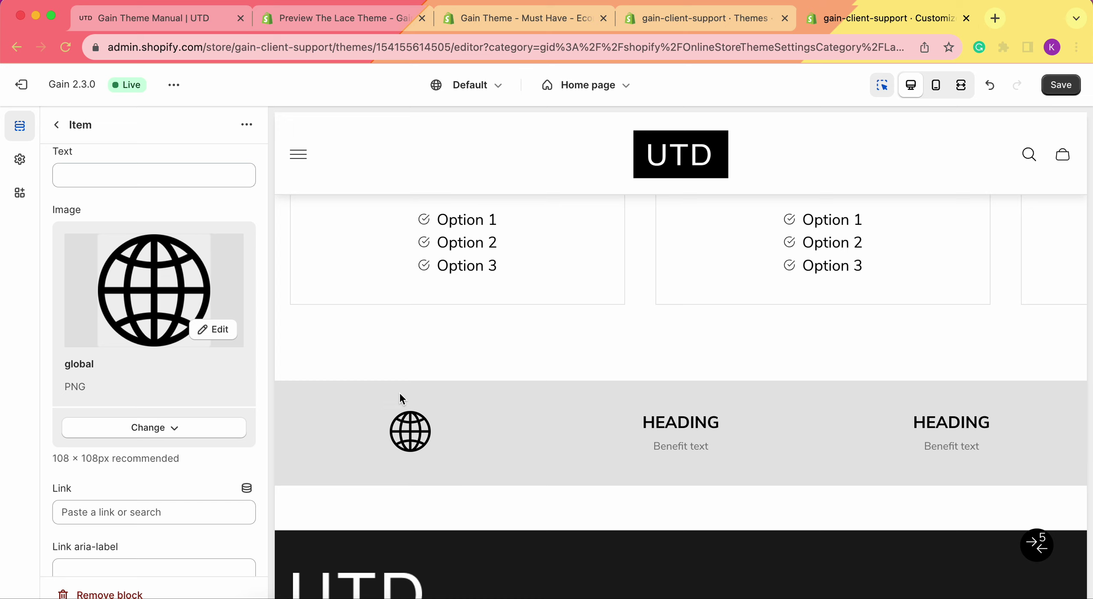
scroll(156, 264, "up", 3)
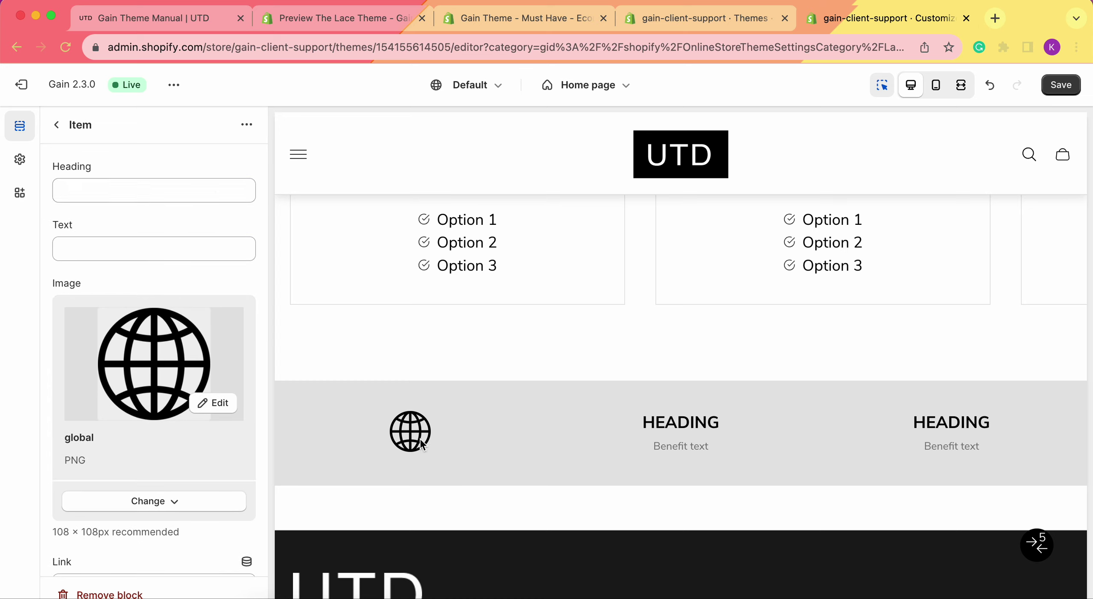
left_click(154, 190)
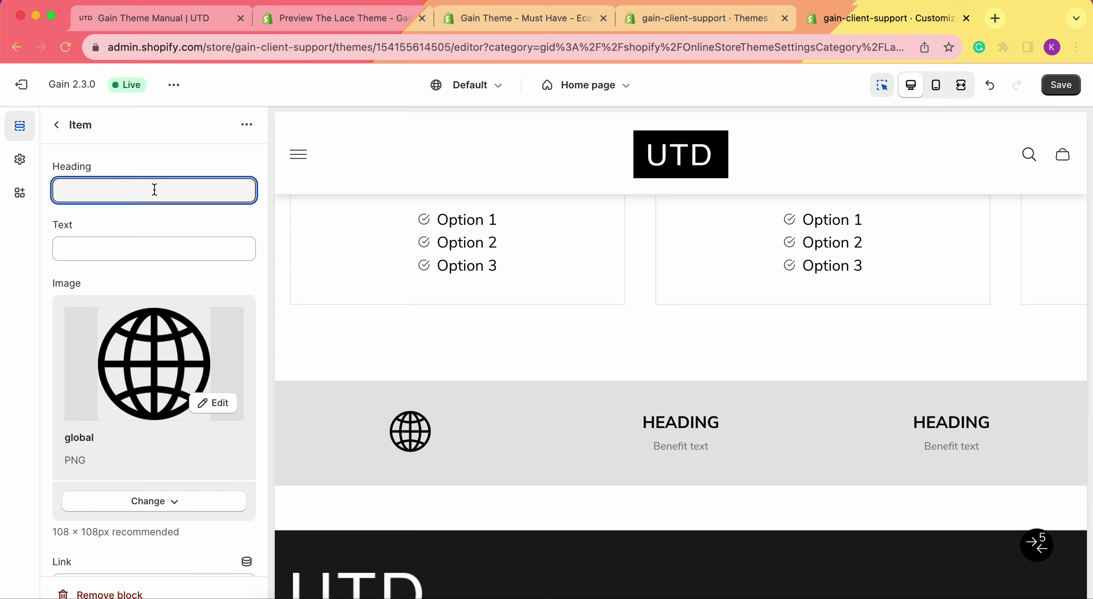
type("Worldwide shipping")
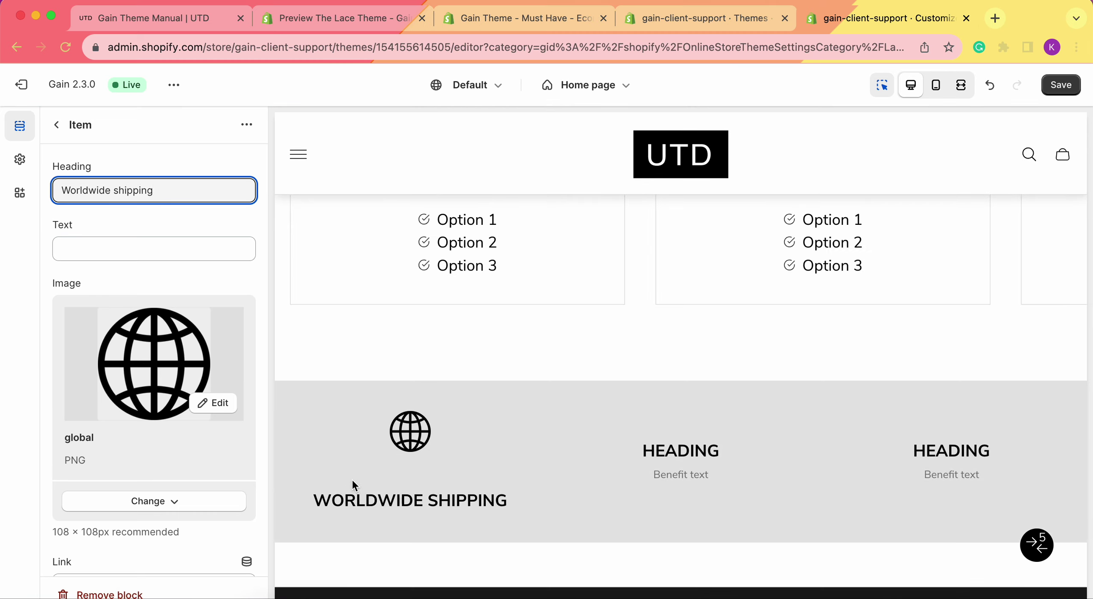
Switch to the Must Have and The Lace theme previews and examine how their benefits sections are presented.
scroll(117, 329, "down", 3)
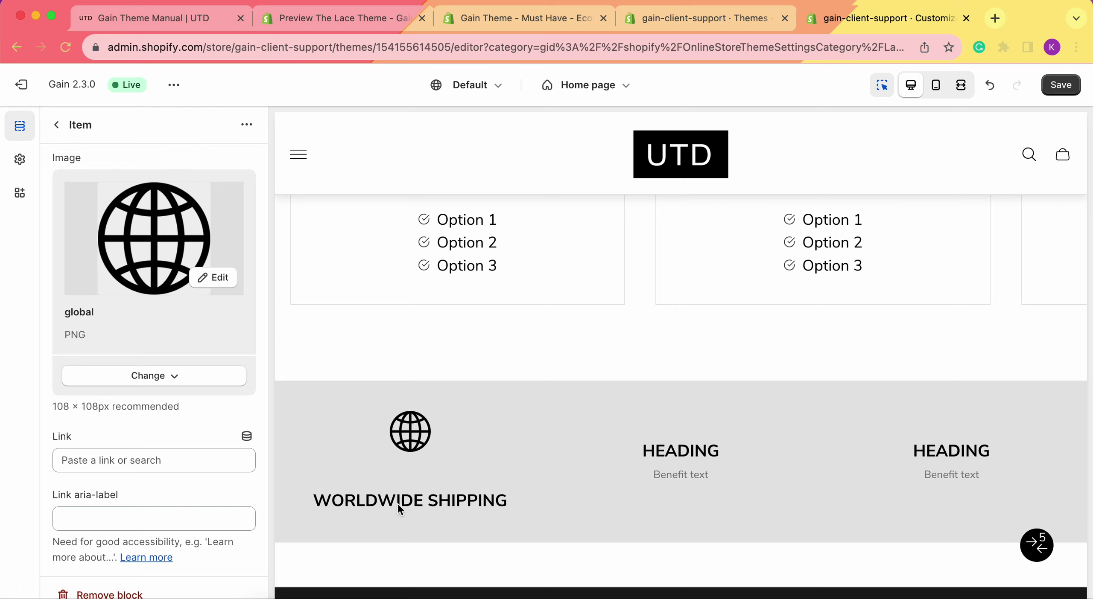
left_click(491, 20)
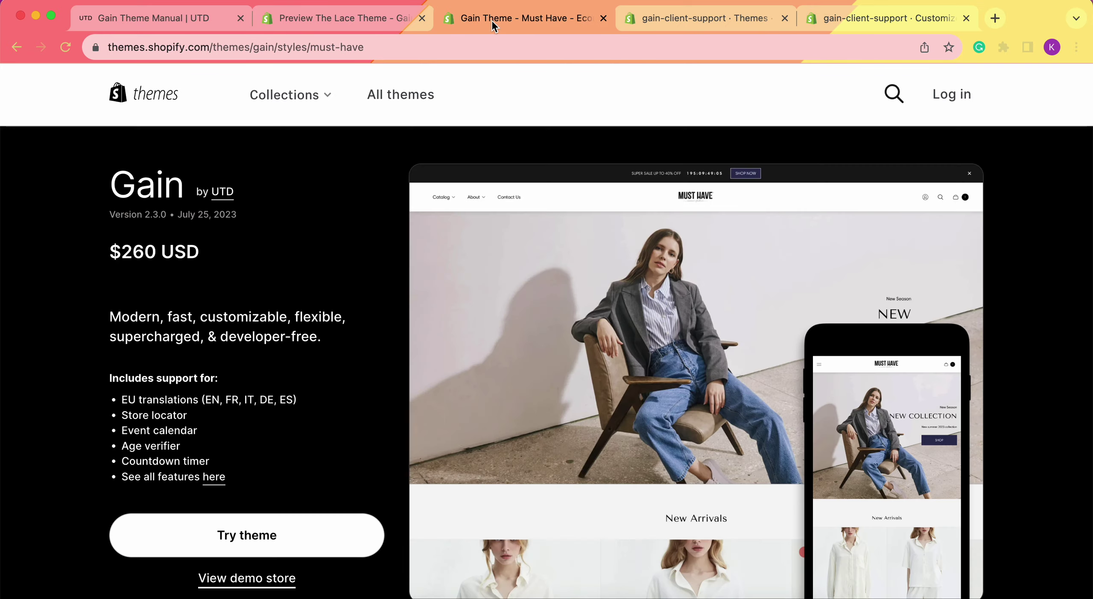
left_click(16, 47)
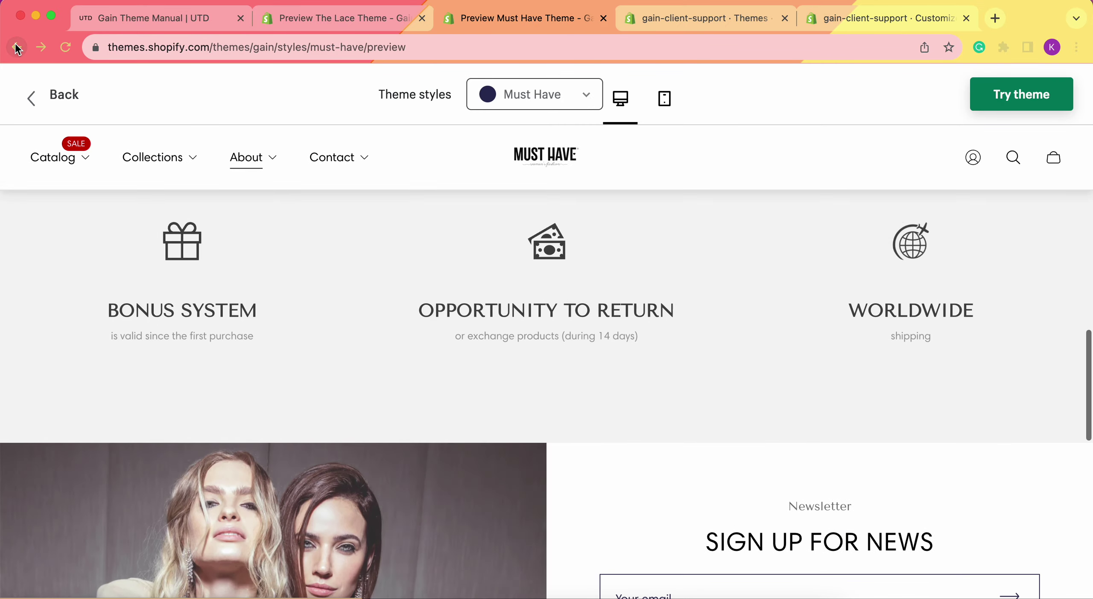
scroll(575, 299, "up", 2)
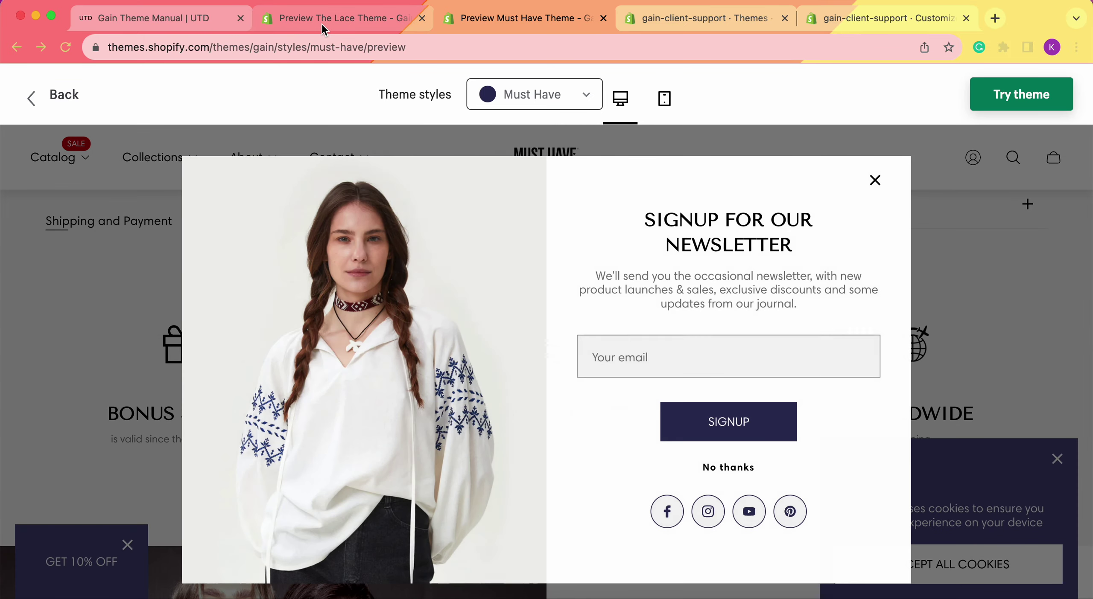
left_click(322, 24)
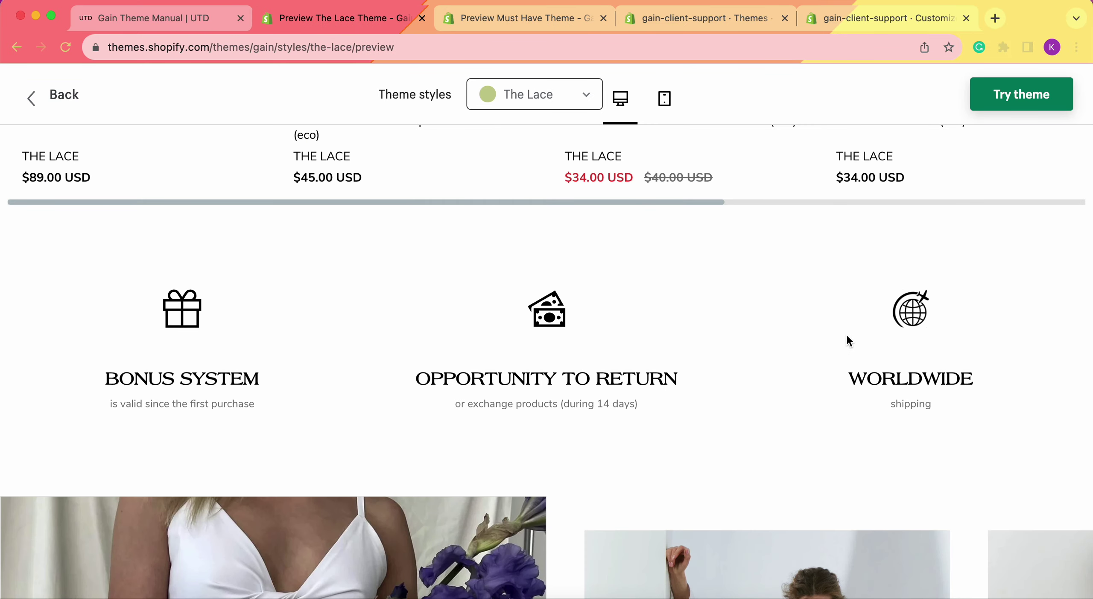
Switch back to the Shopify theme editor and link the first benefit item to the SHIPPING & RETURNS page.
left_click(837, 17)
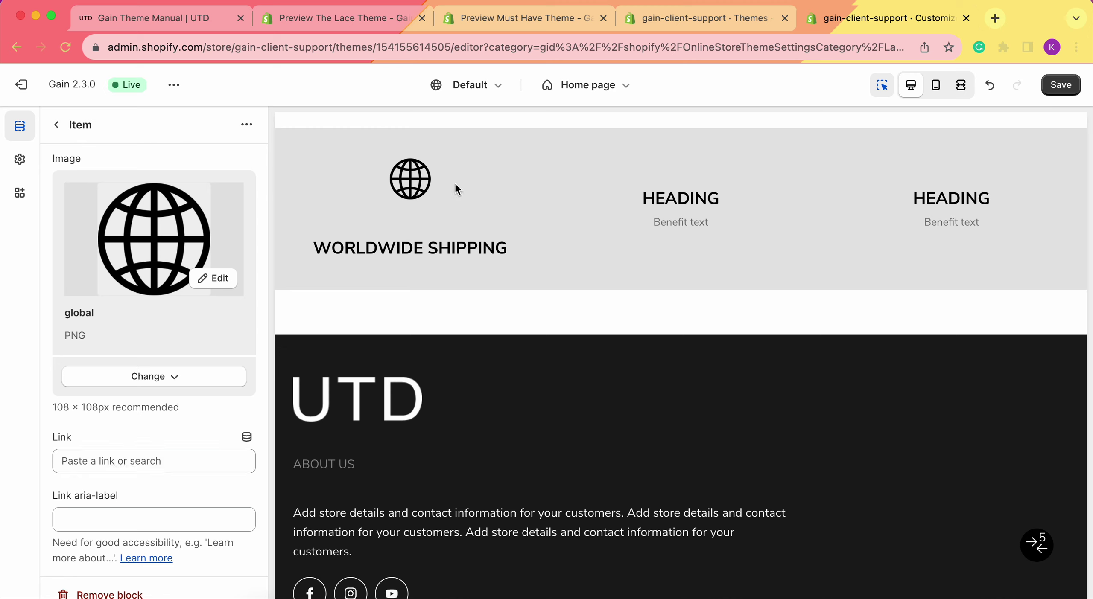
left_click(133, 463)
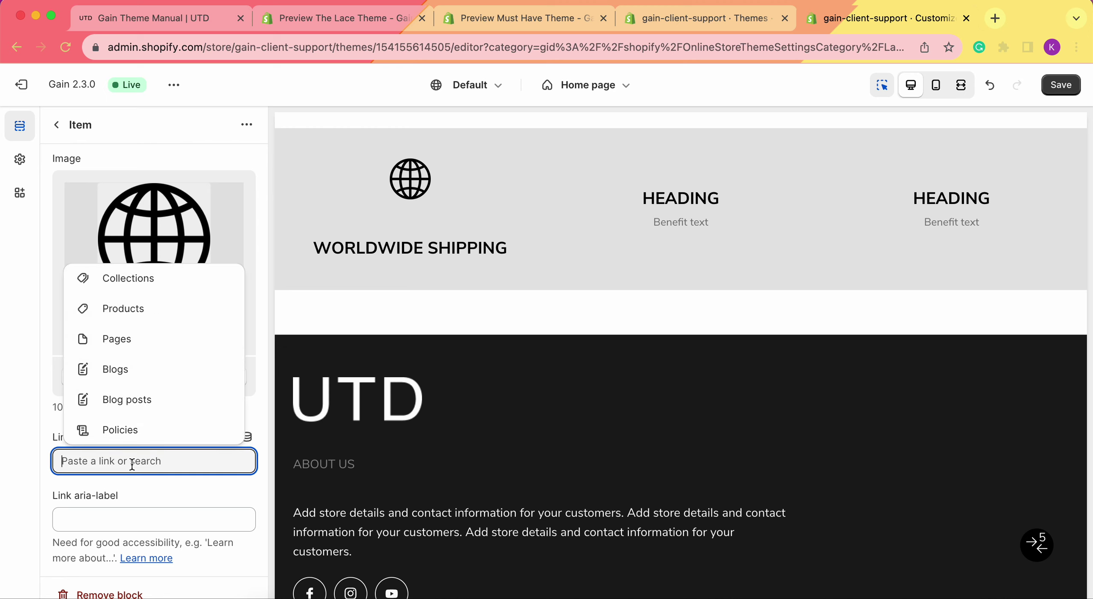
left_click(131, 339)
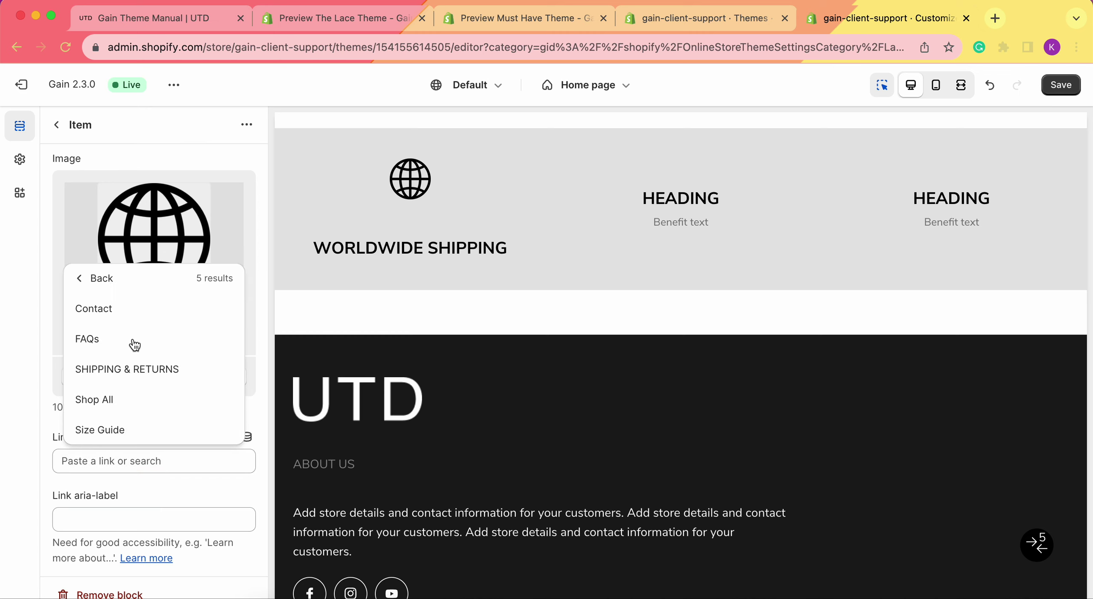
left_click(135, 370)
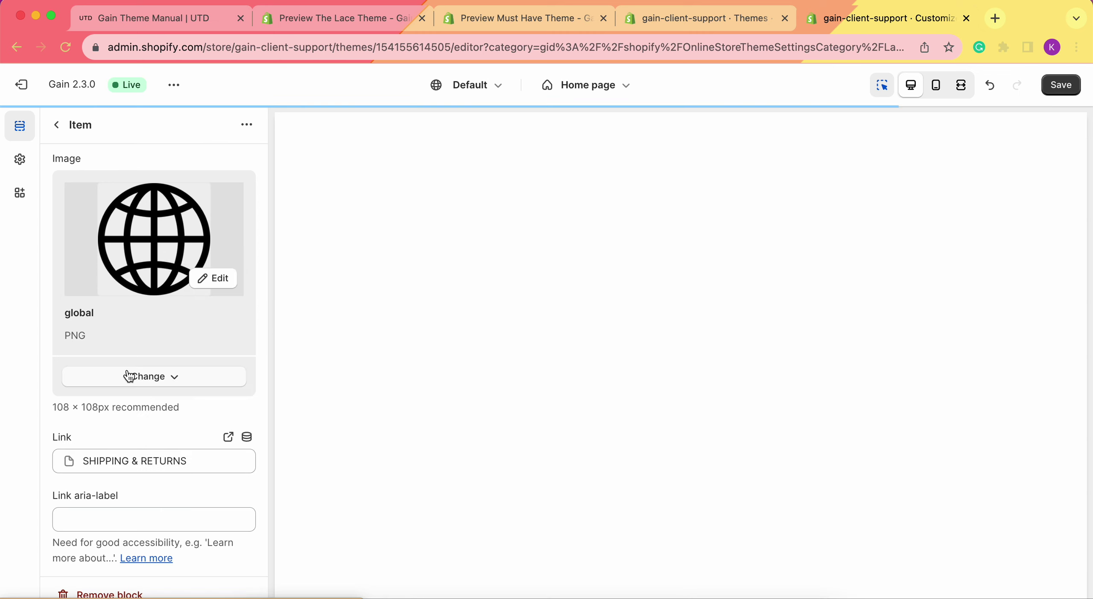
scroll(65, 495, "down", 1)
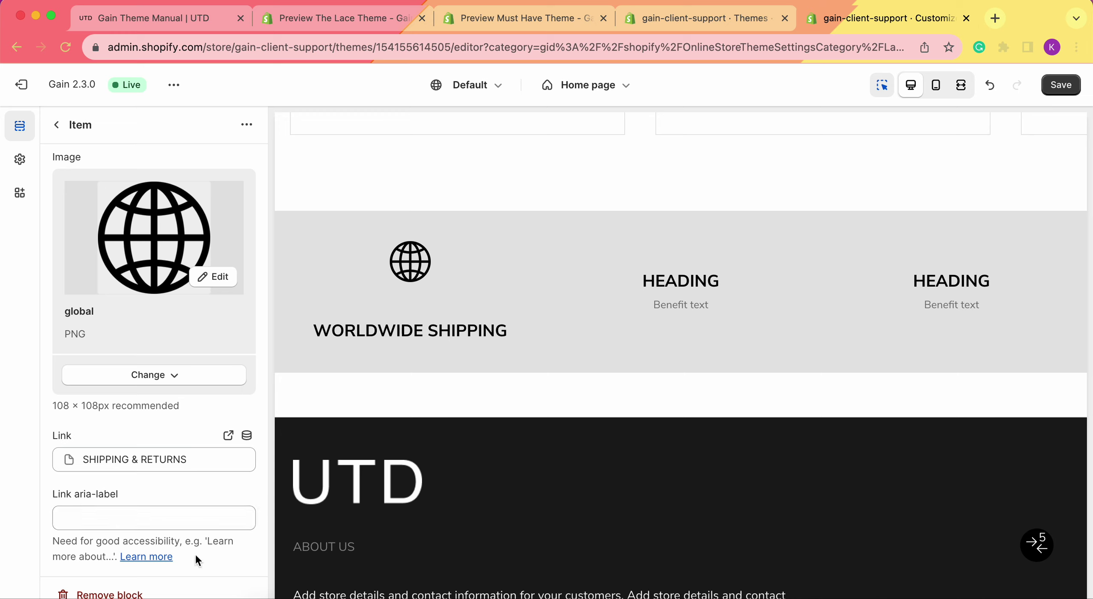
Set the first benefit item's link aria-label to "Go to the shipping page" and save the theme changes.
left_click(163, 522)
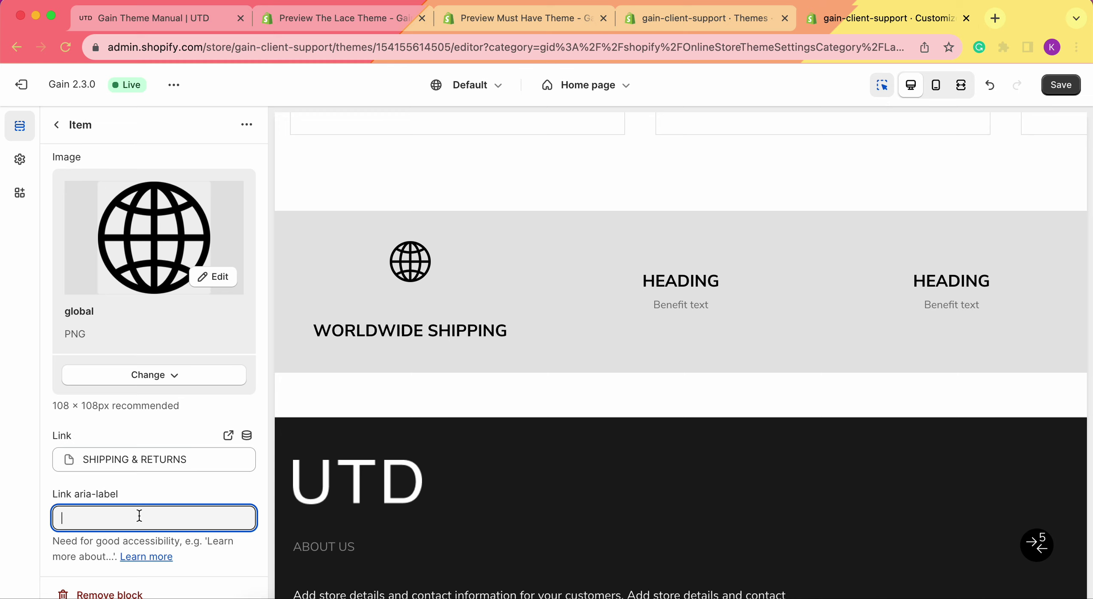
type("Go to the shipping page")
left_click(26, 492)
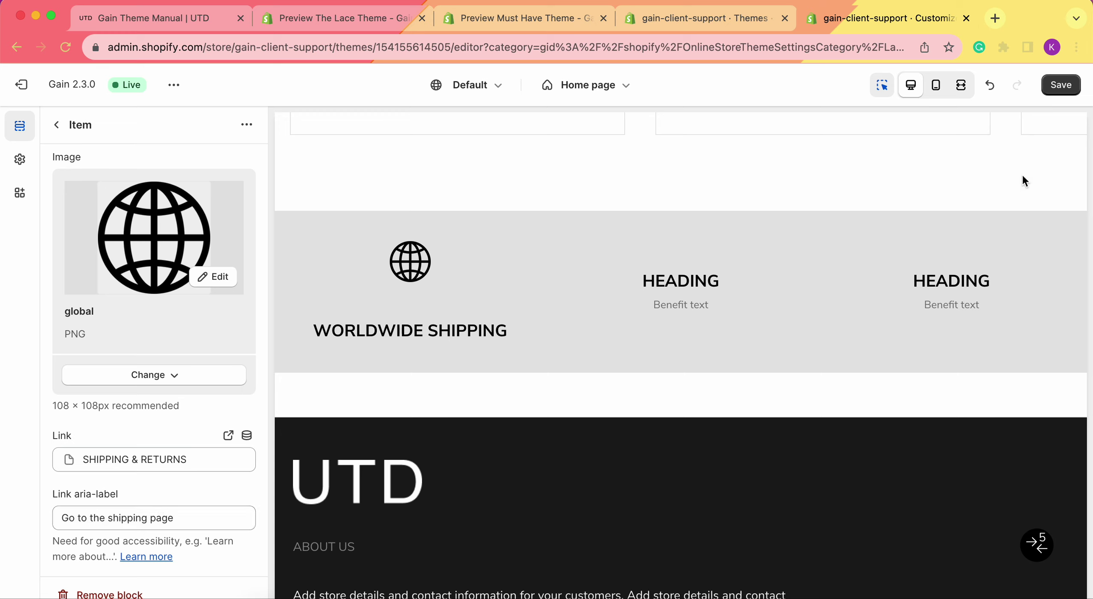
left_click(1064, 88)
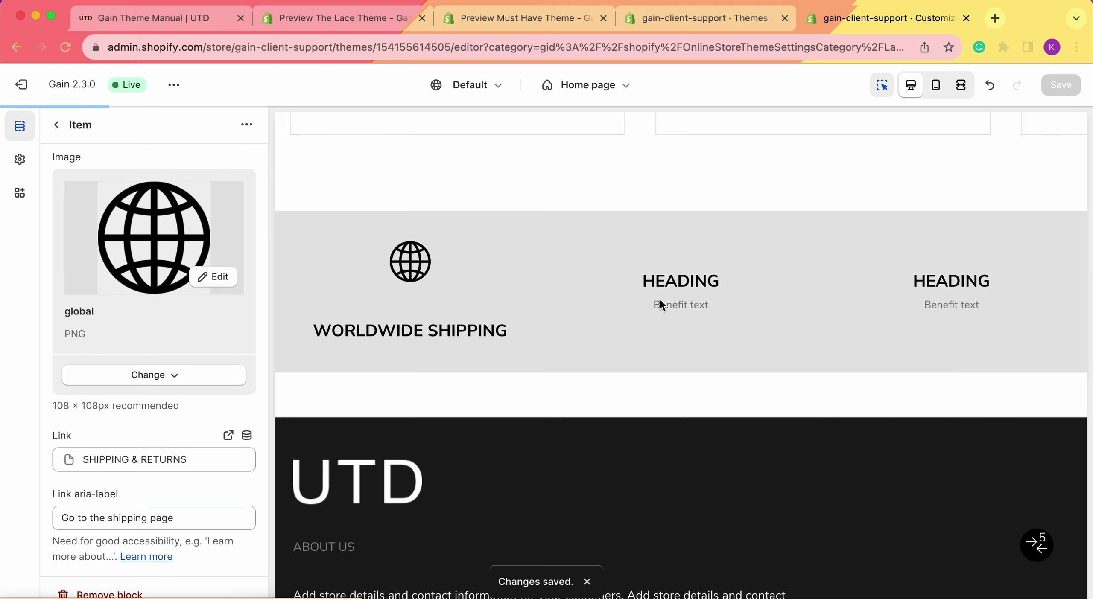
Assign the "send-message-3" PNG icon from the store library as the second benefit item's image.
left_click(57, 125)
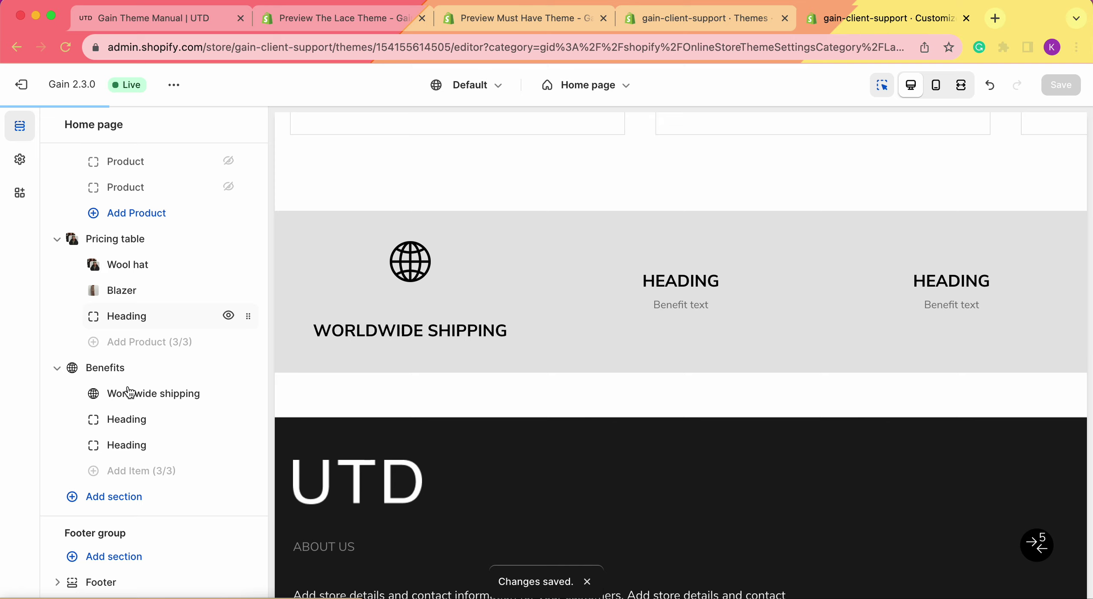
left_click(145, 418)
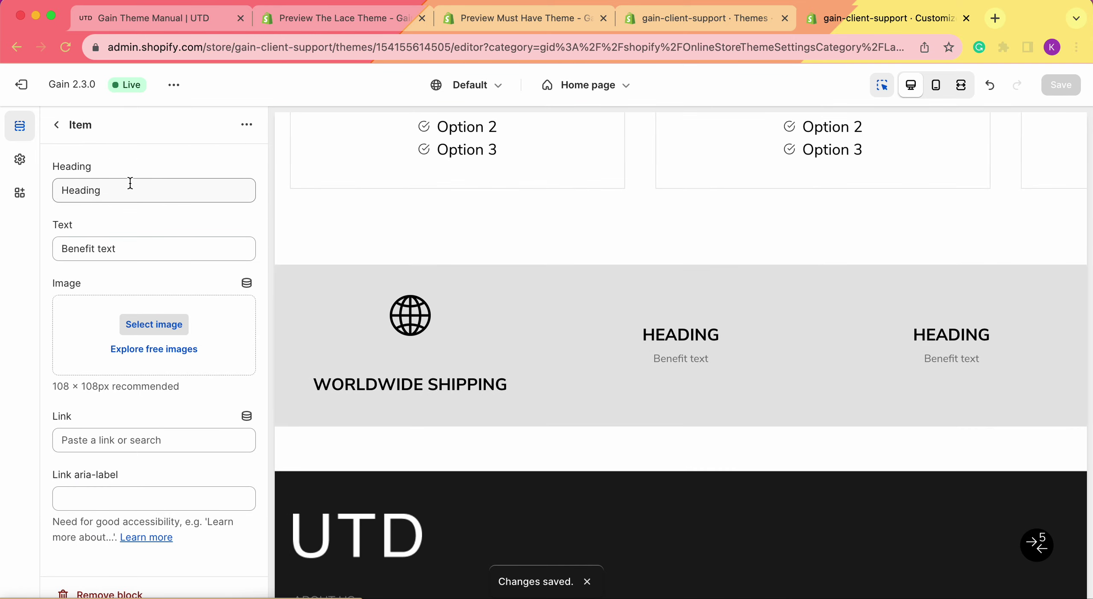
left_click(153, 324)
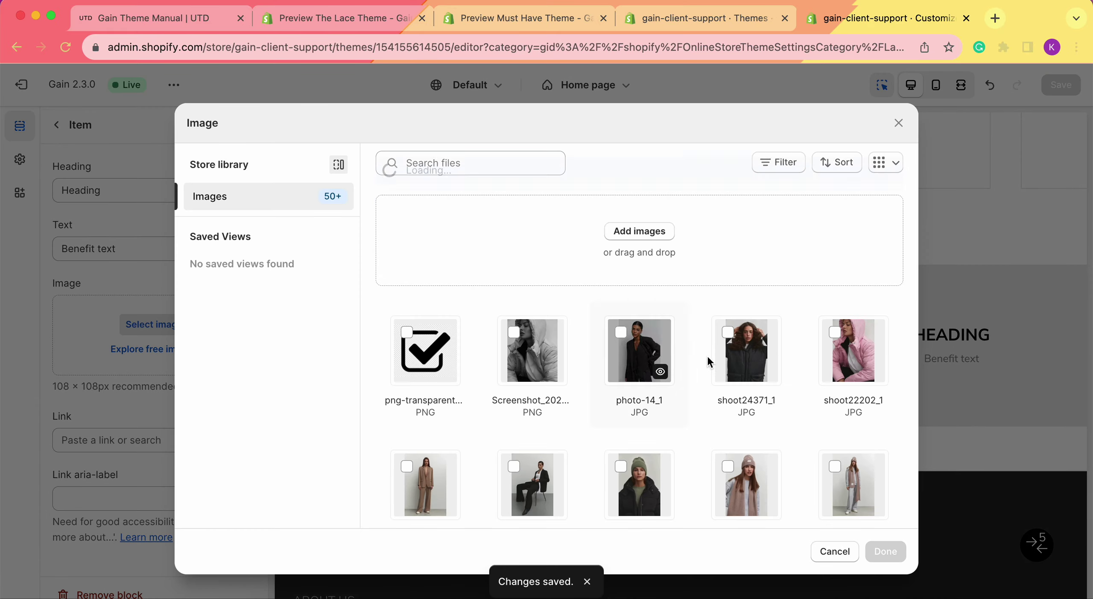
scroll(707, 360, "down", 3)
left_click(740, 326)
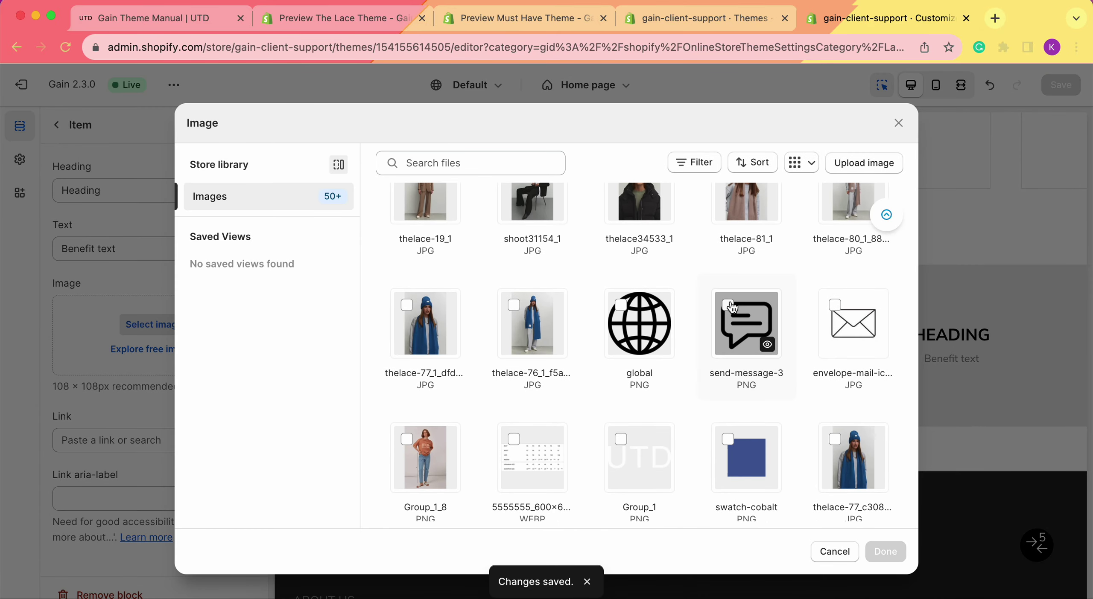
left_click(886, 552)
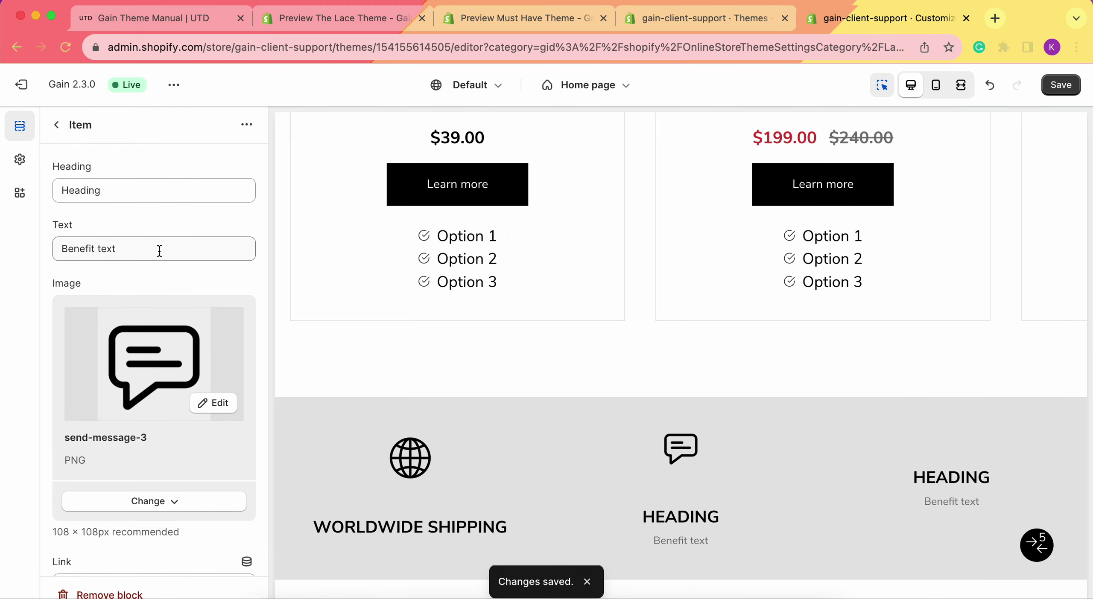
Clear the second benefit item's placeholder text and give it the heading "24/7 Support".
triple_click(159, 251)
key("BackSpace")
triple_click(155, 189)
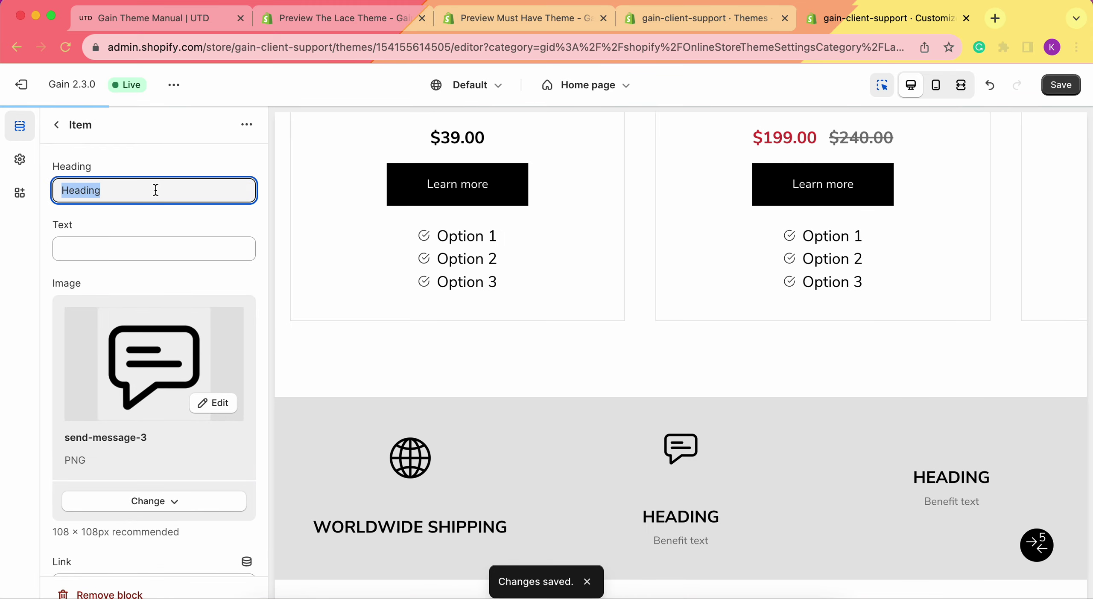
type("24/7 ")
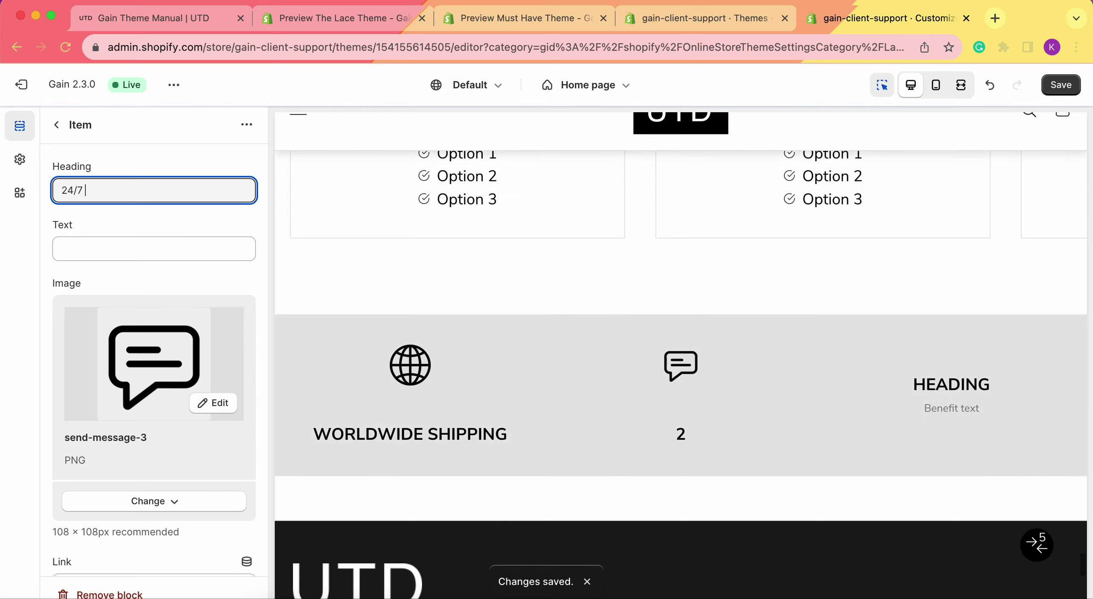
type("Support")
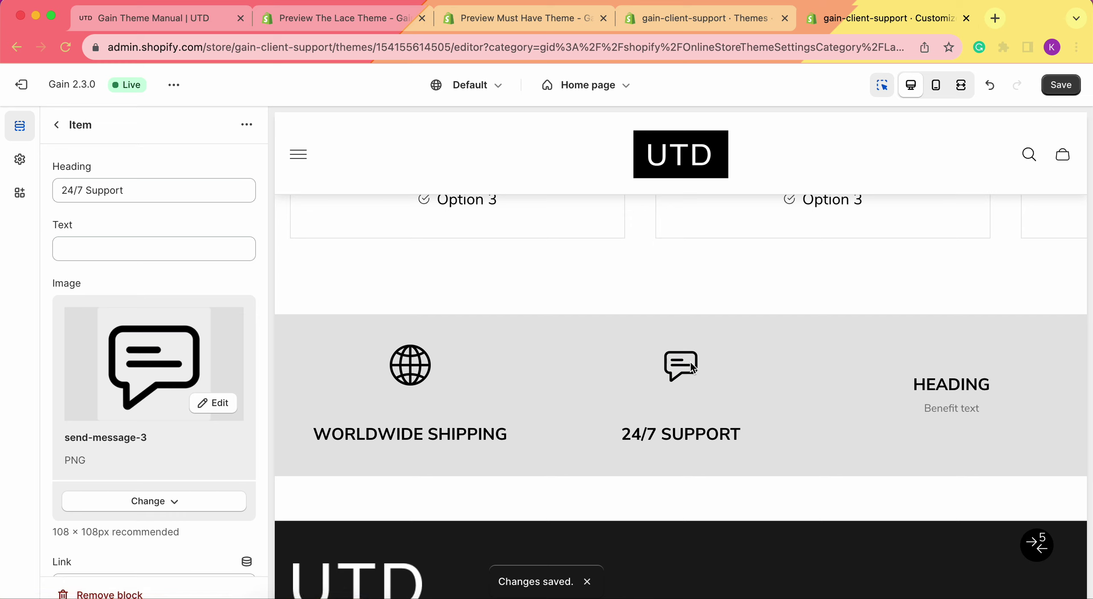
Link the 24/7 Support benefit item to the store's Contact page.
scroll(177, 278, "down", 3)
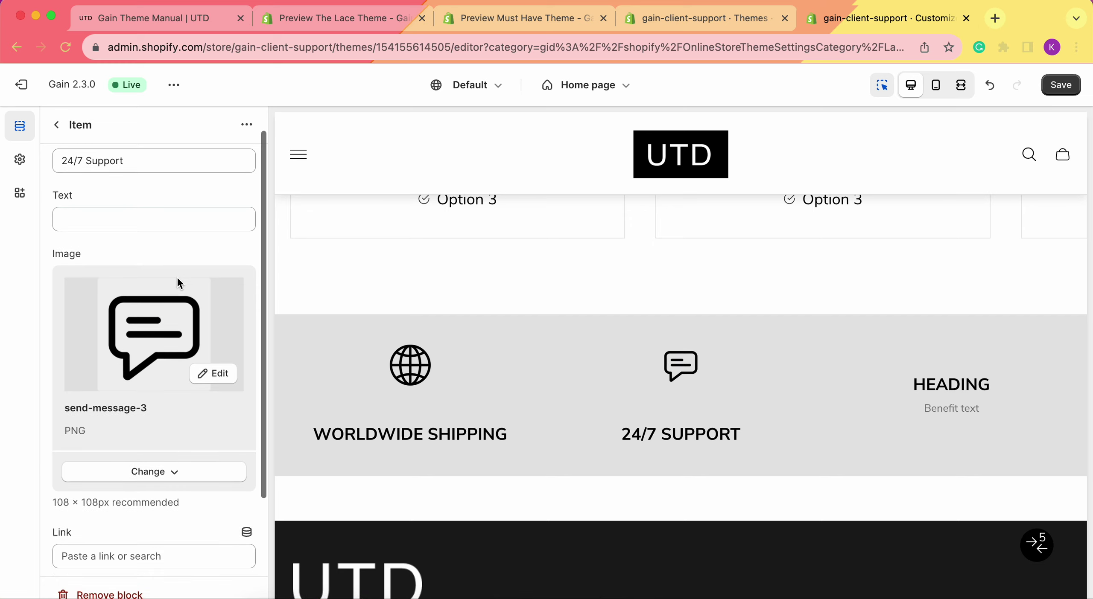
left_click(131, 461)
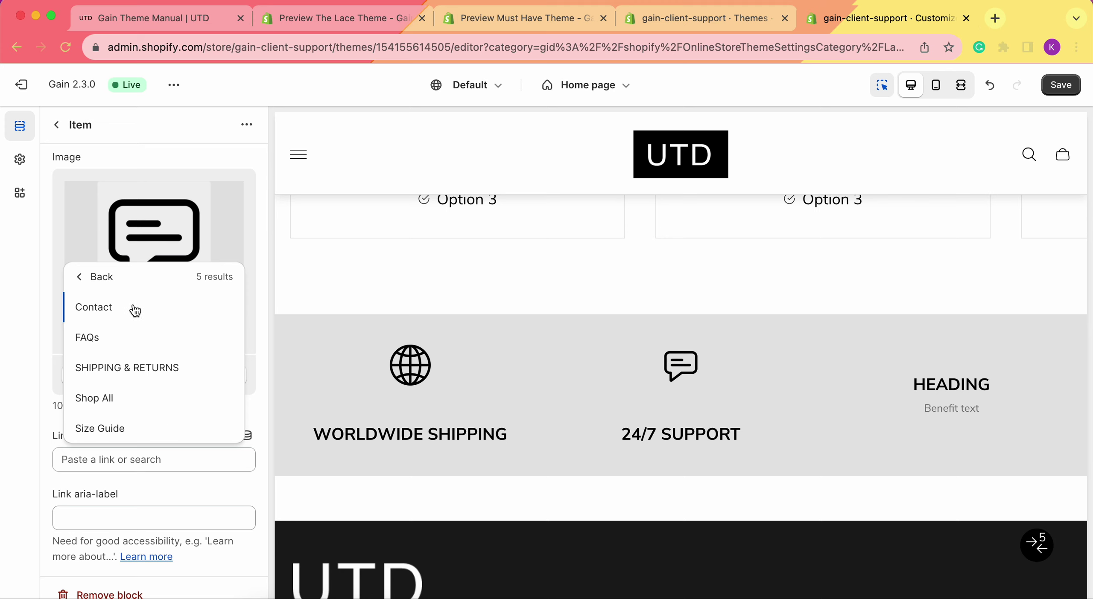
left_click(135, 311)
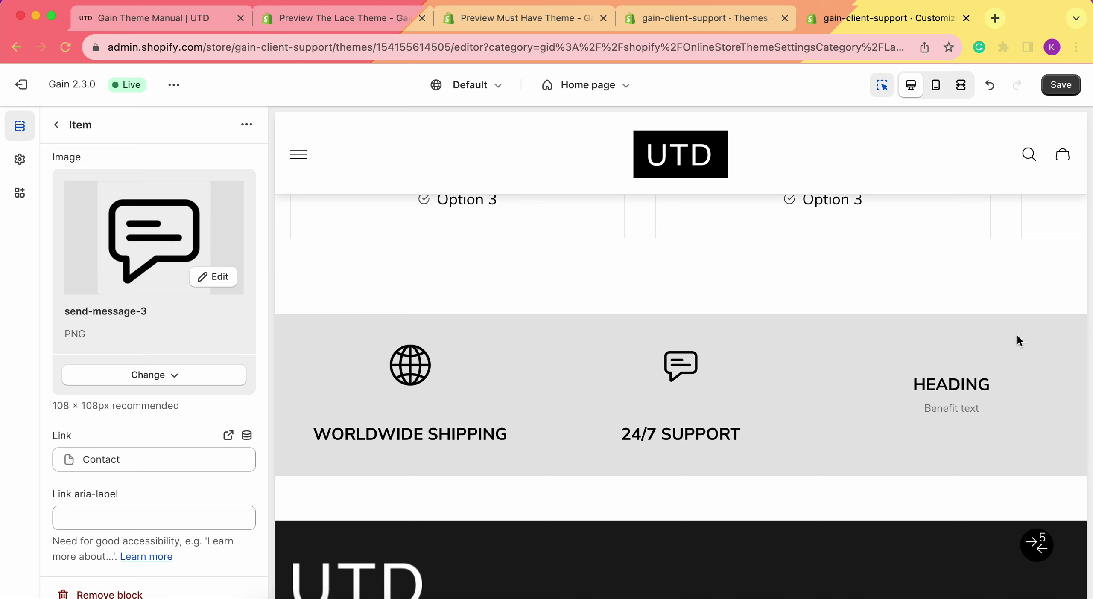
Assign the "gift" PNG icon from the store library as the third benefit item's image.
left_click(57, 127)
left_click(124, 444)
left_click(149, 325)
scroll(782, 372, "down", 7)
left_click(621, 314)
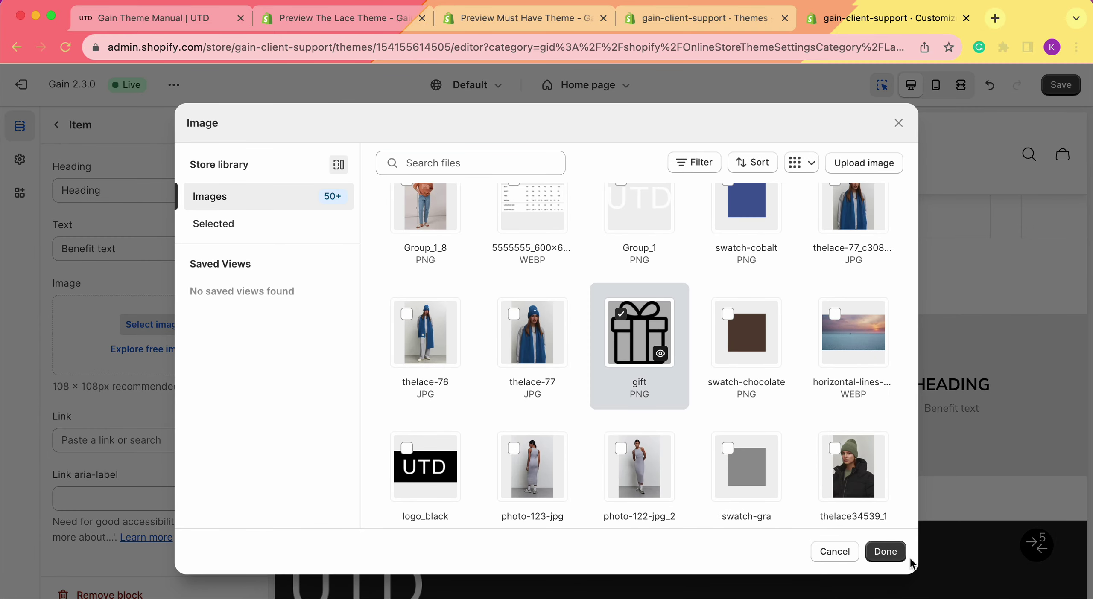
left_click(885, 551)
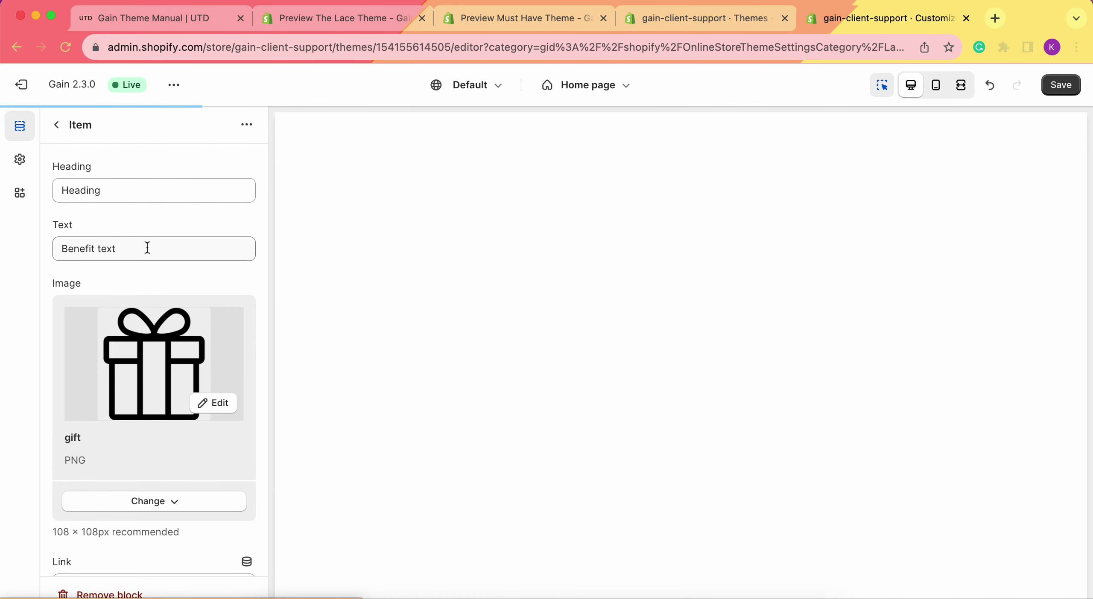
Replace the third benefit item's placeholder texts with only the heading "Bonus System" and save the changes.
double_click(147, 248)
key("super+a")
key("BackSpace")
double_click(146, 188)
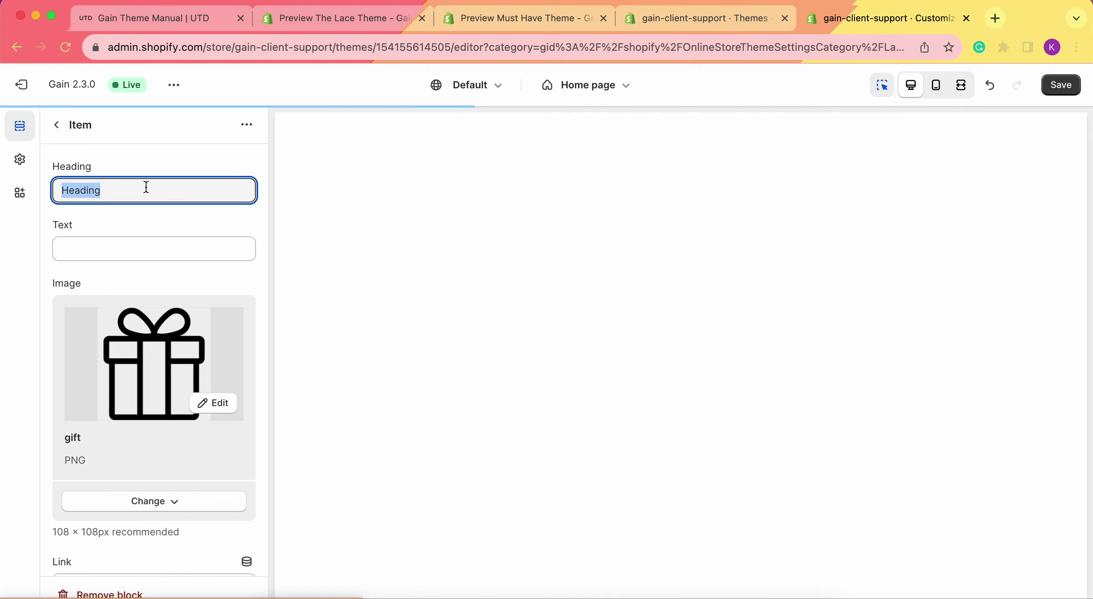
type("Bonus System")
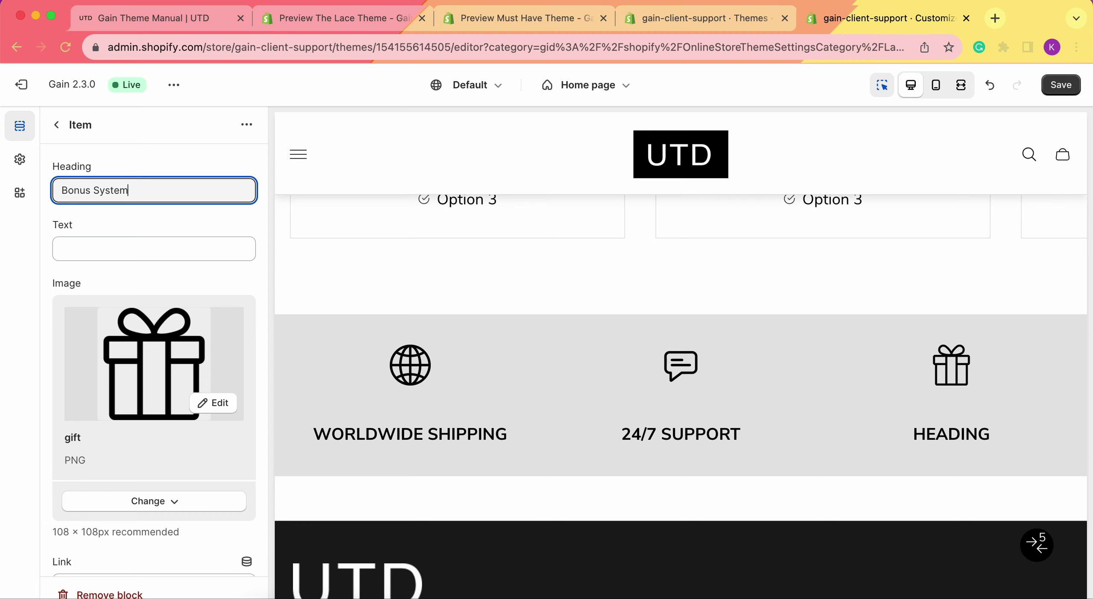
scroll(97, 368, "down", 3)
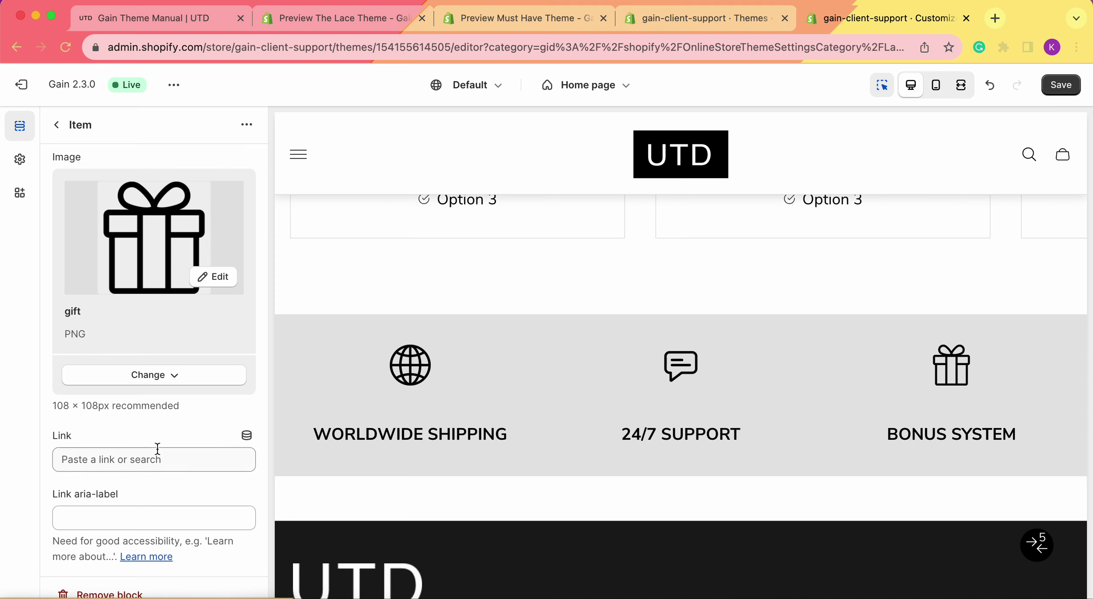
left_click(1054, 85)
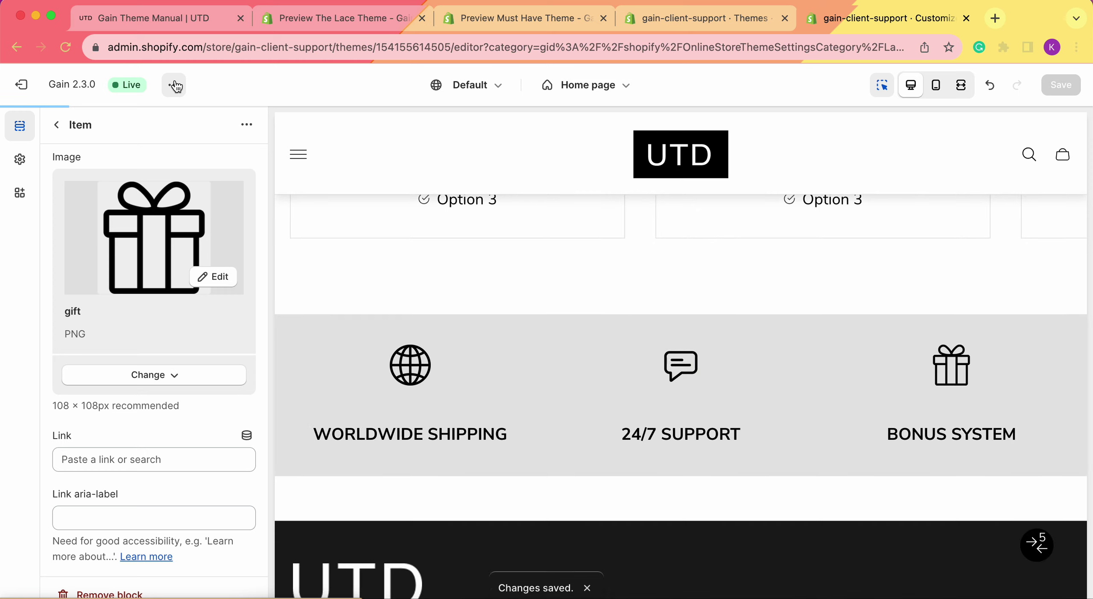
View the live store's home page and examine the Benefits section above the footer.
left_click(174, 85)
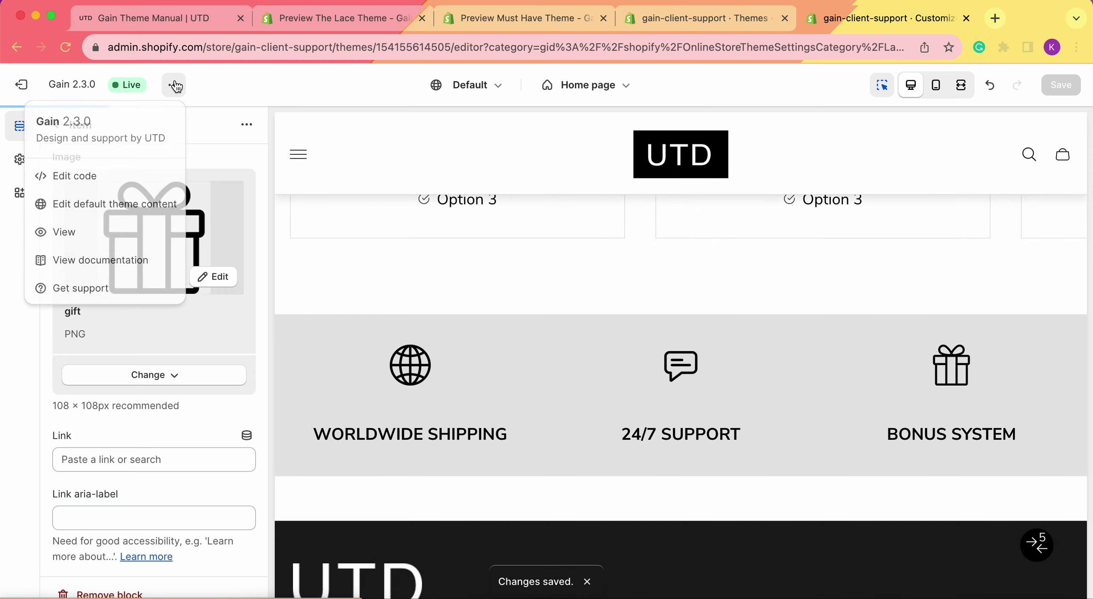
left_click(89, 238)
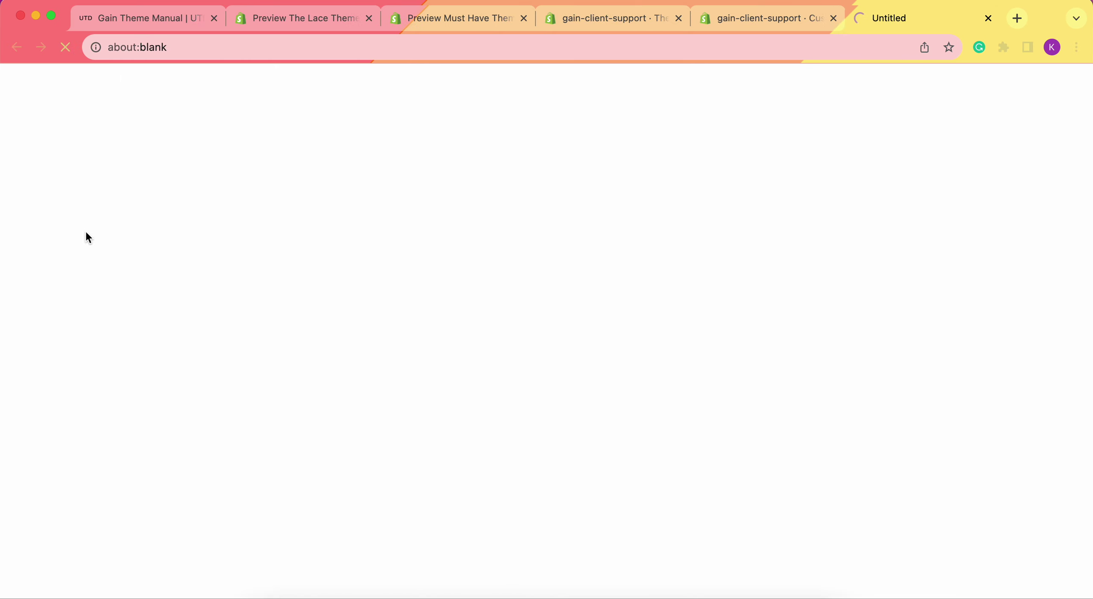
scroll(619, 303, "down", 15)
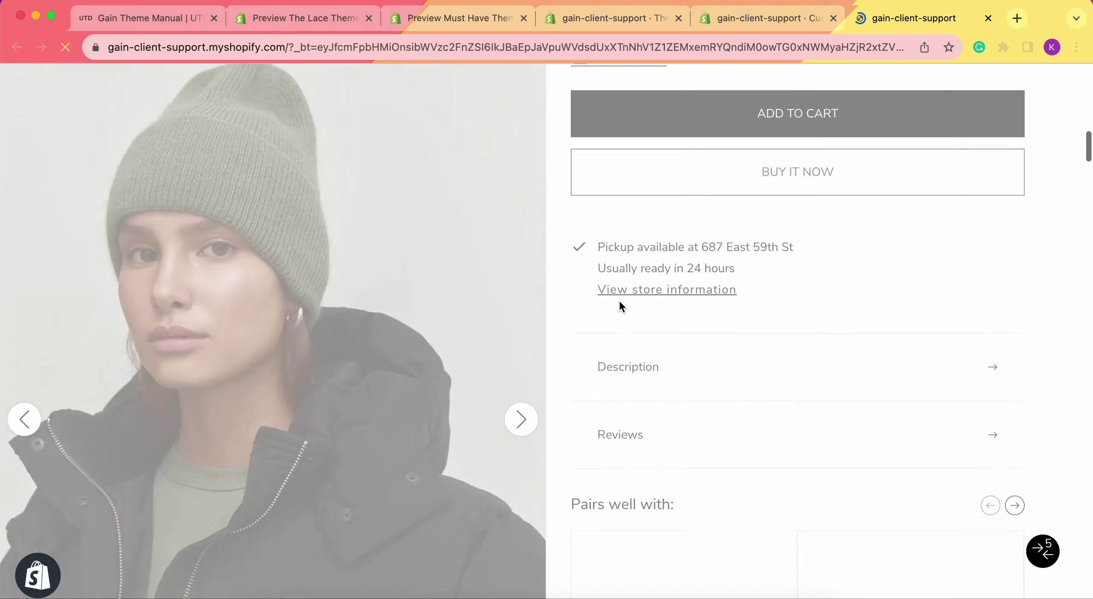
scroll(621, 306, "down", 20)
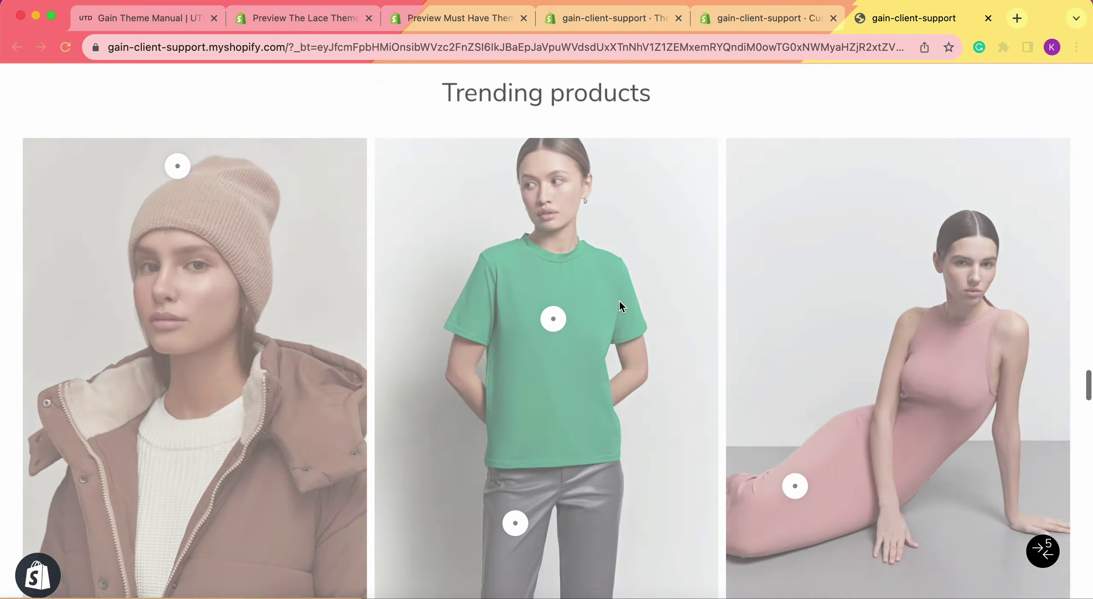
scroll(619, 304, "down", 20)
scroll(621, 306, "up", 6)
scroll(621, 307, "down", 4)
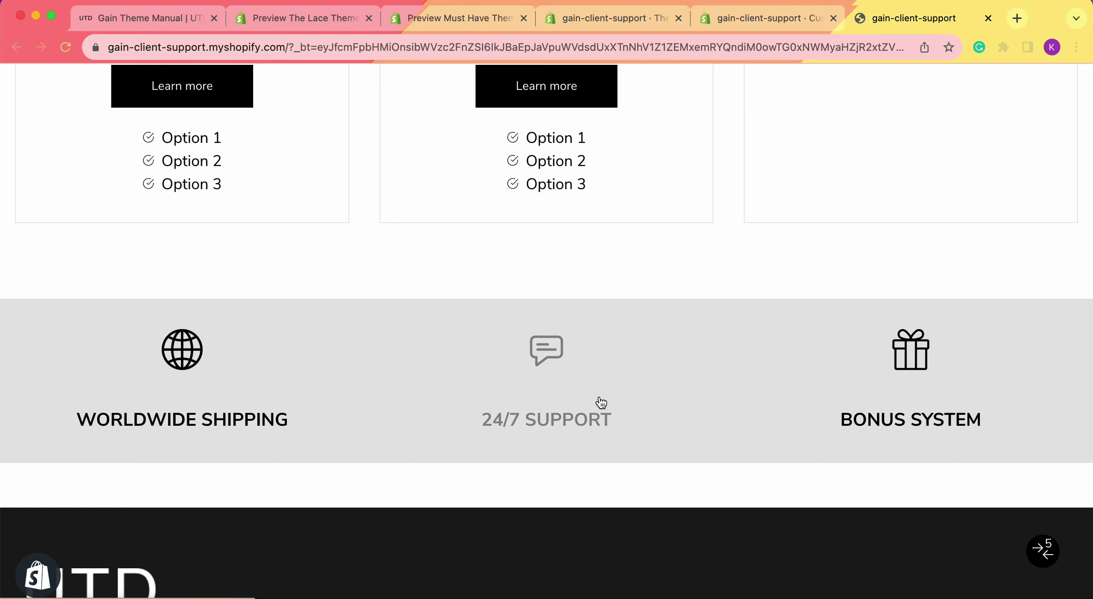
Test the 24/7 Support benefit's link, then return to the Benefits section on the live home page.
left_click(568, 457)
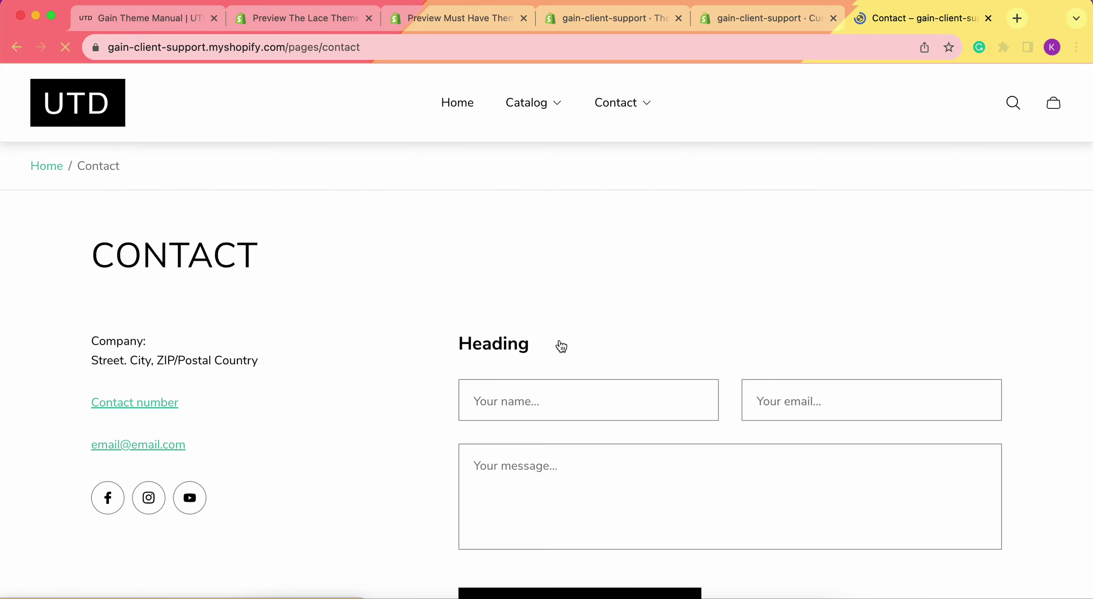
left_click(17, 47)
scroll(596, 366, "down", 10)
scroll(596, 364, "down", 20)
scroll(595, 365, "down", 7)
scroll(595, 366, "up", 6)
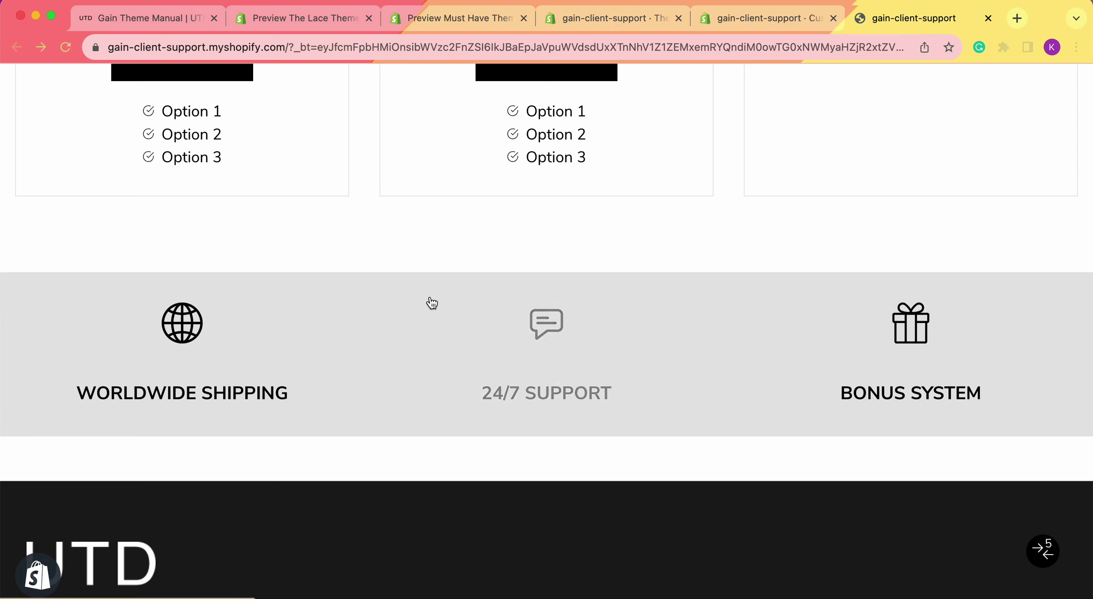
Switch back to the theme editor and replace the Bonus System item's gift icon with the "shoot22202_1" JPG photo.
left_click(773, 17)
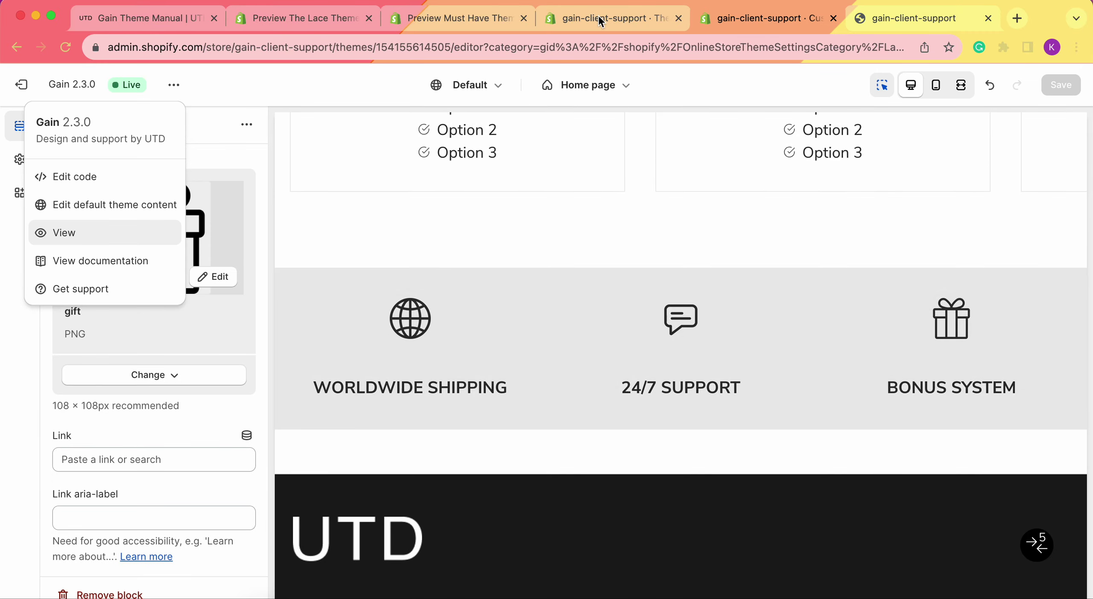
left_click(26, 376)
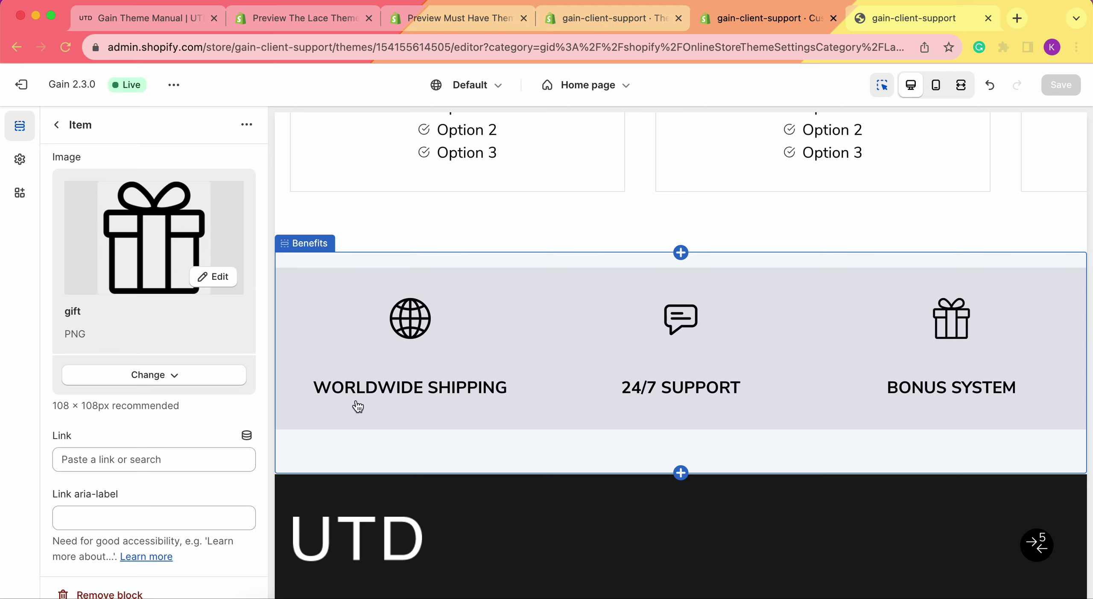
left_click(158, 376)
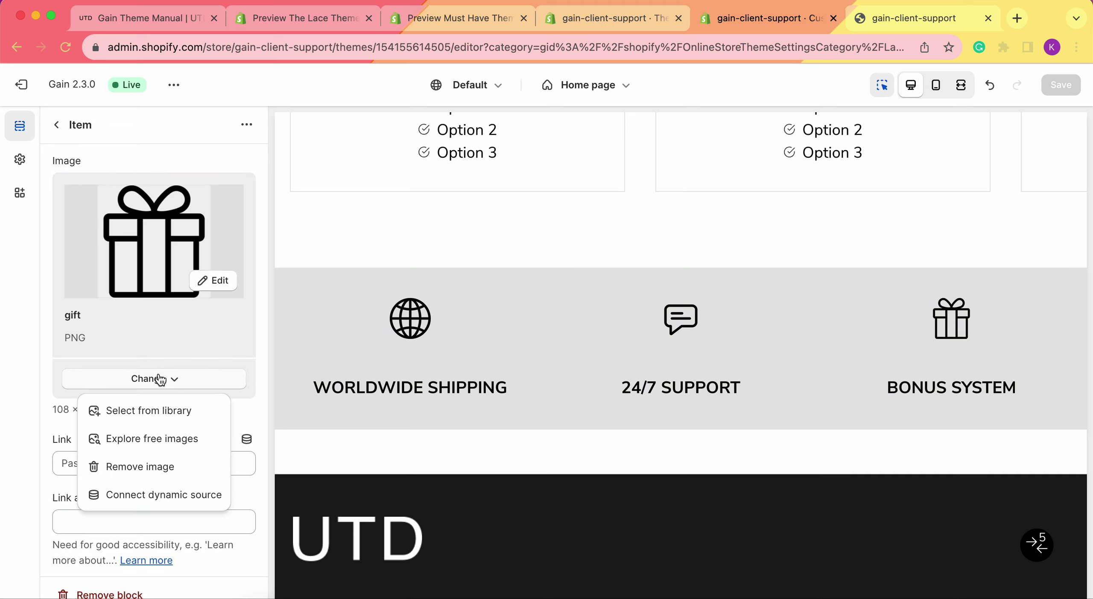
left_click(161, 467)
left_click(172, 326)
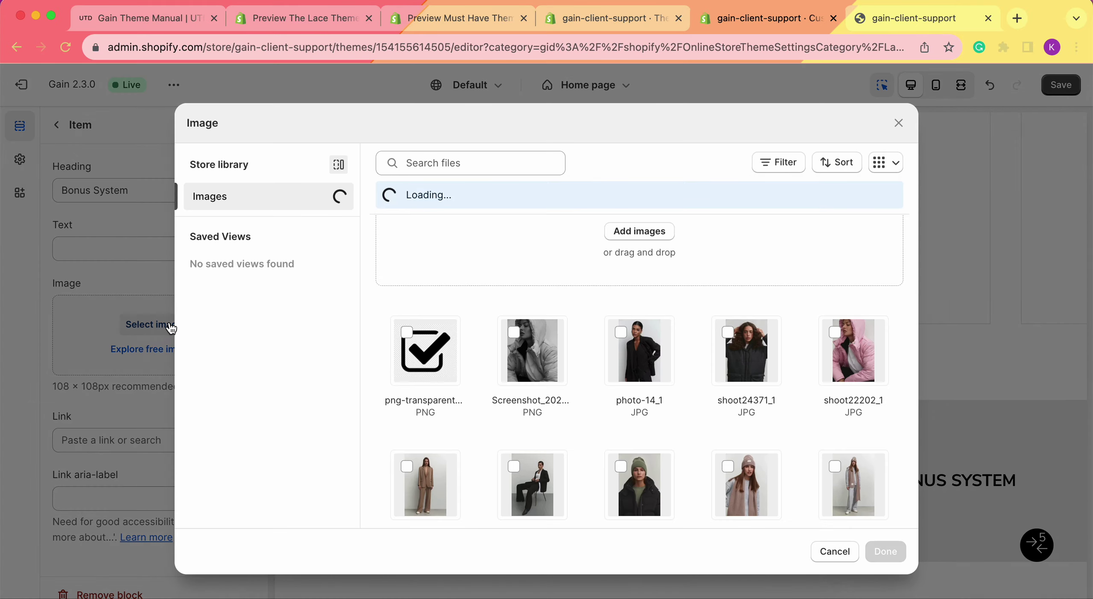
left_click(834, 339)
left_click(885, 552)
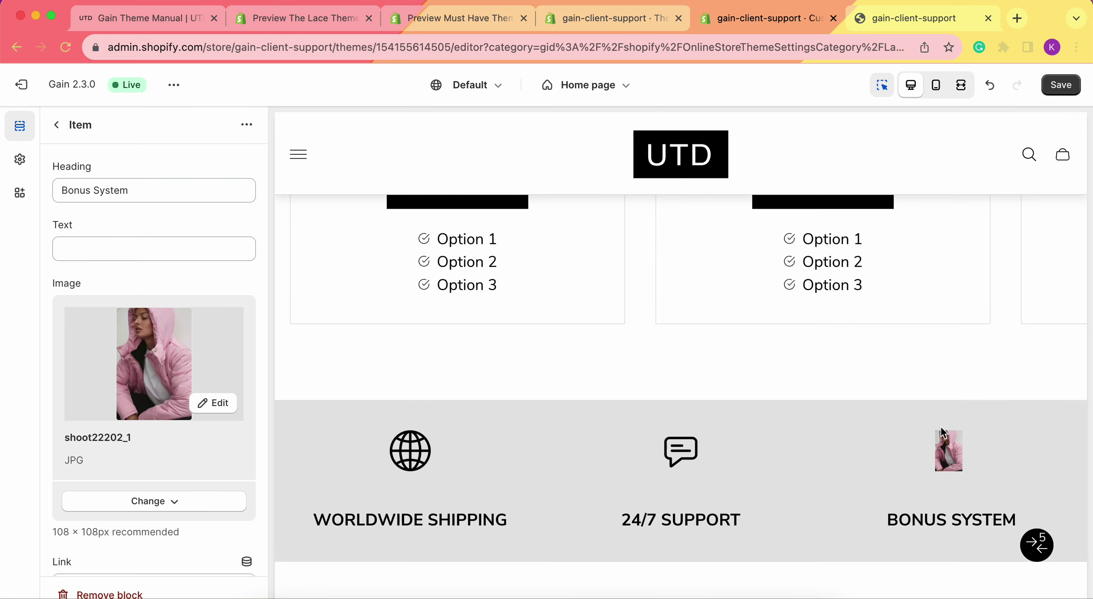
Save the changed Bonus System item and return to the home page's section list.
scroll(110, 551, "down", 2)
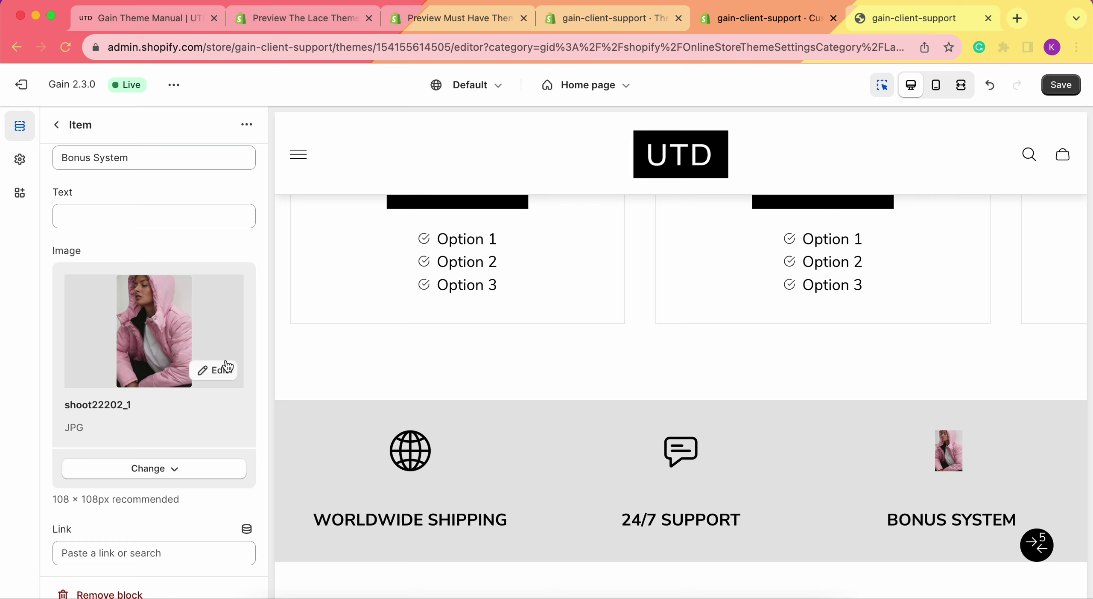
left_click(1067, 87)
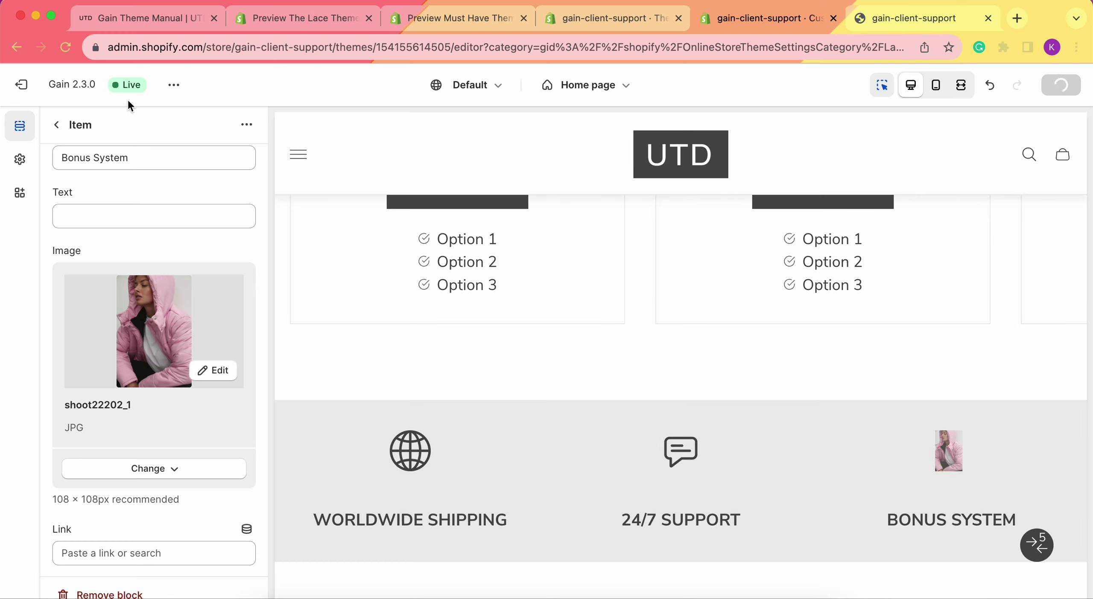
left_click(60, 126)
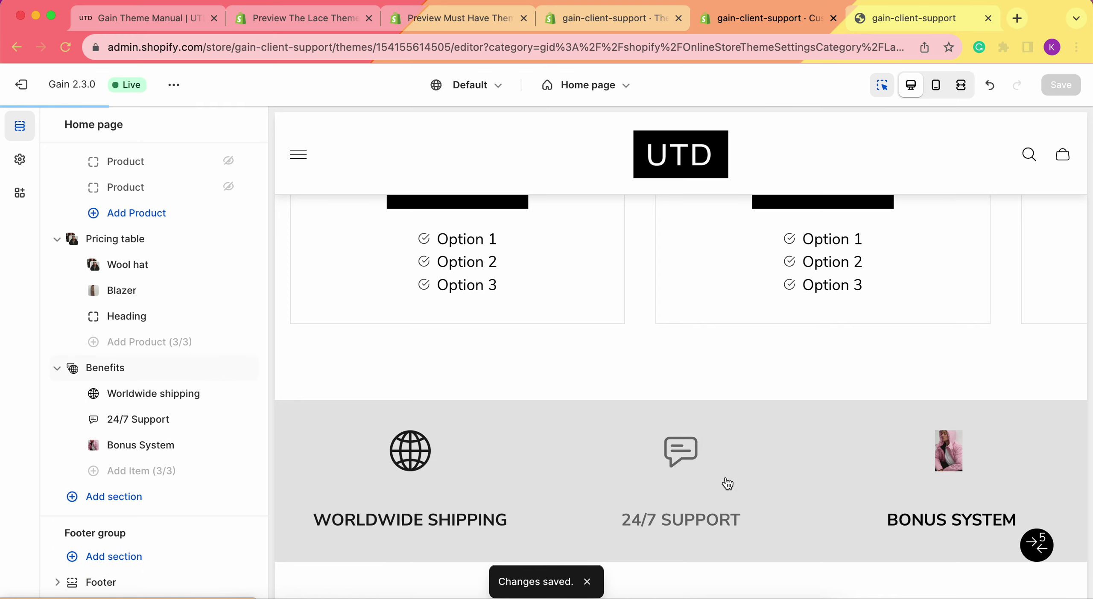
Move the Bonus System item above 24/7 Support in the Benefits section, and remove the Bonus System block.
scroll(724, 483, "down", 3)
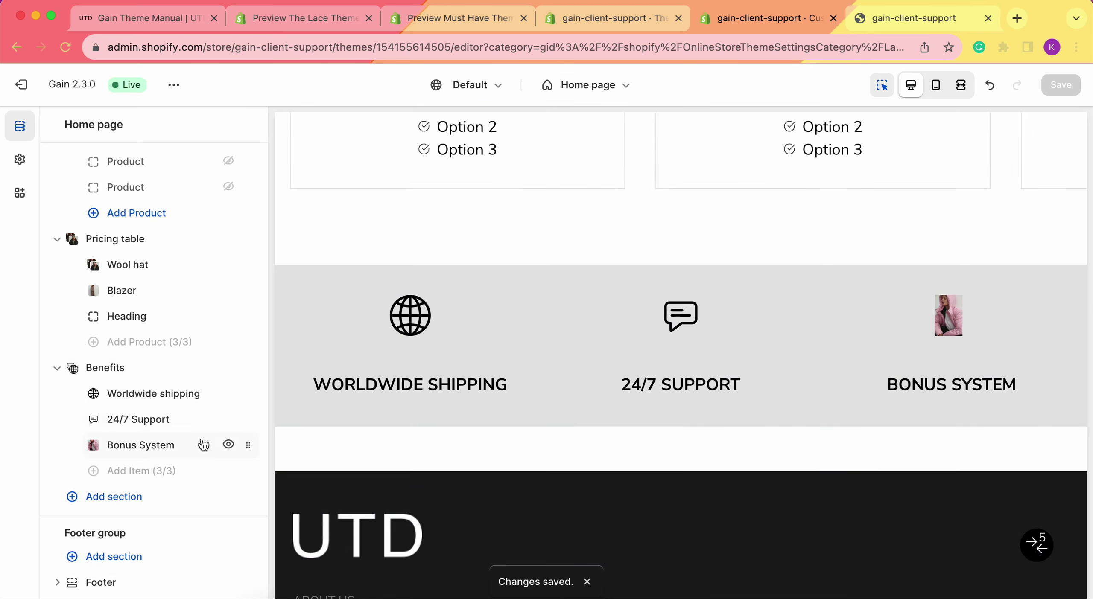
left_click_drag(247, 446, 229, 419)
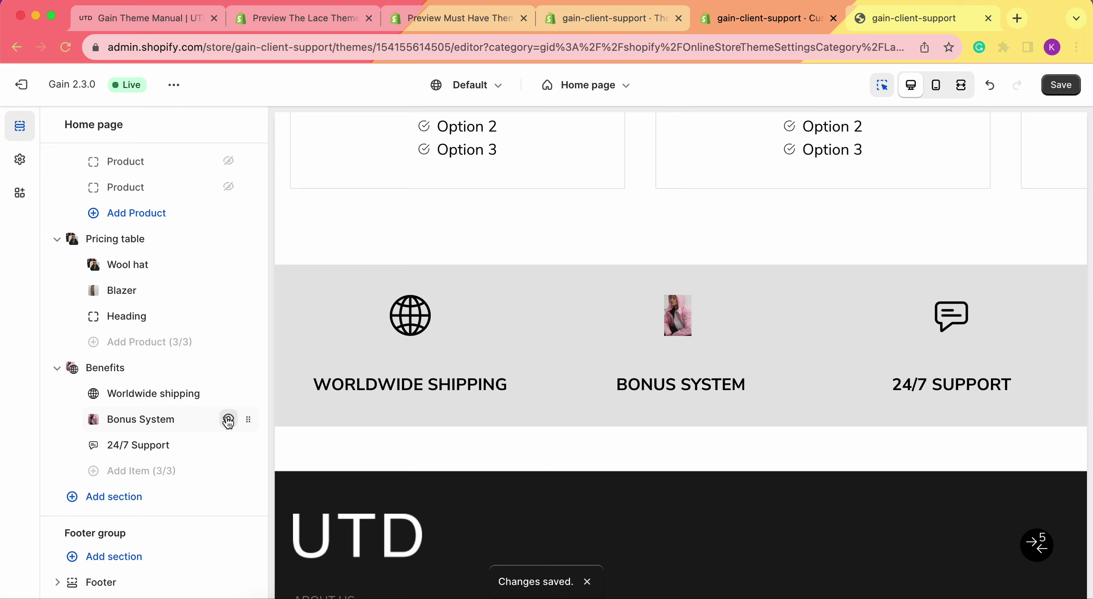
left_click(137, 422)
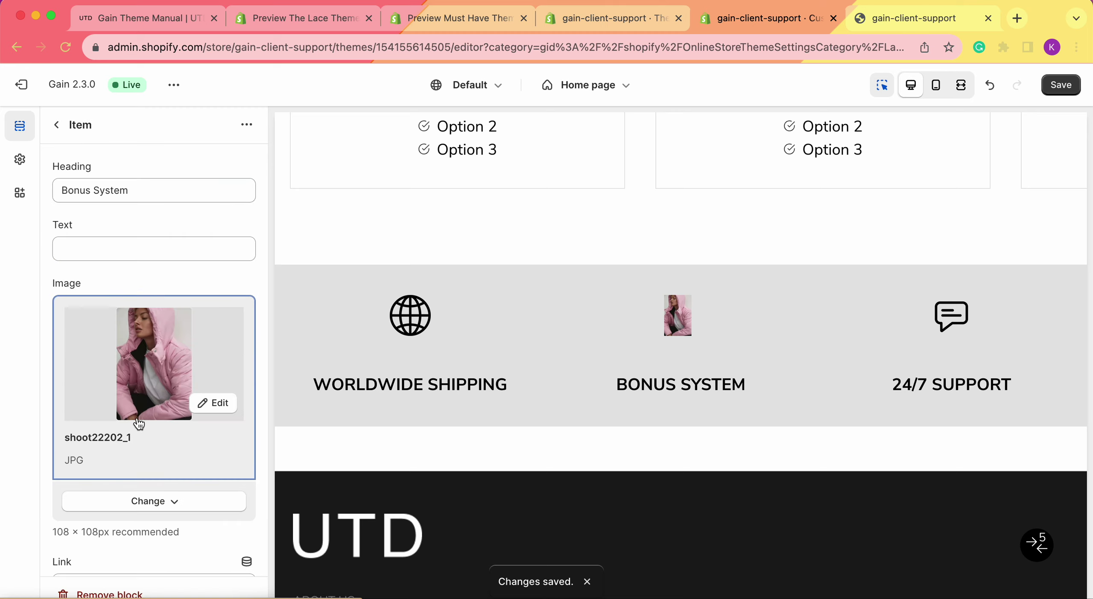
left_click(110, 595)
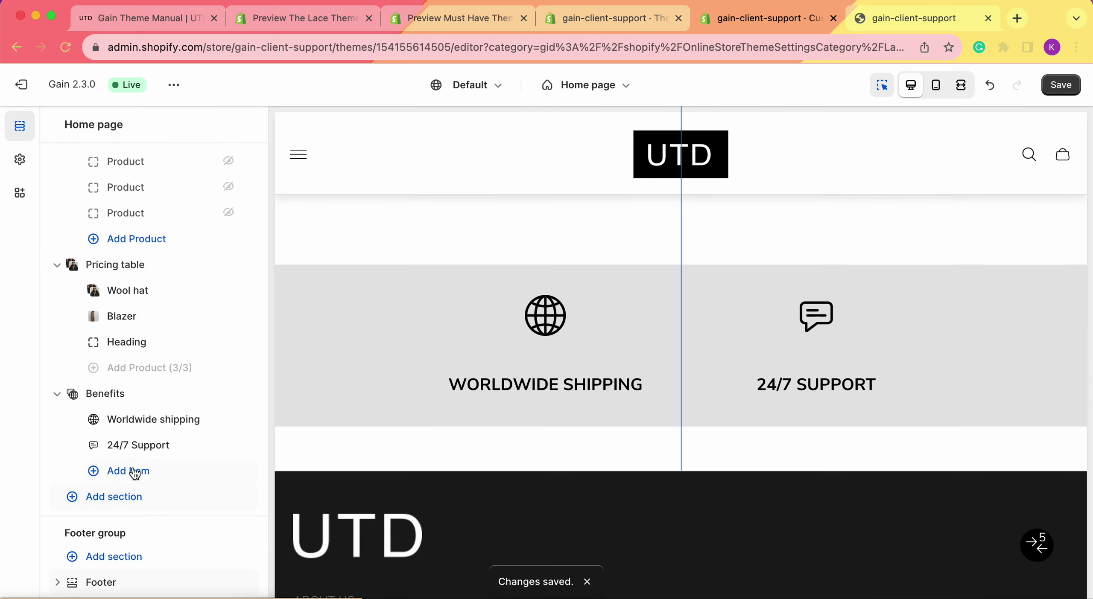
Add a new item to the Benefits section and hide both it and the 24/7 Support item.
left_click(135, 472)
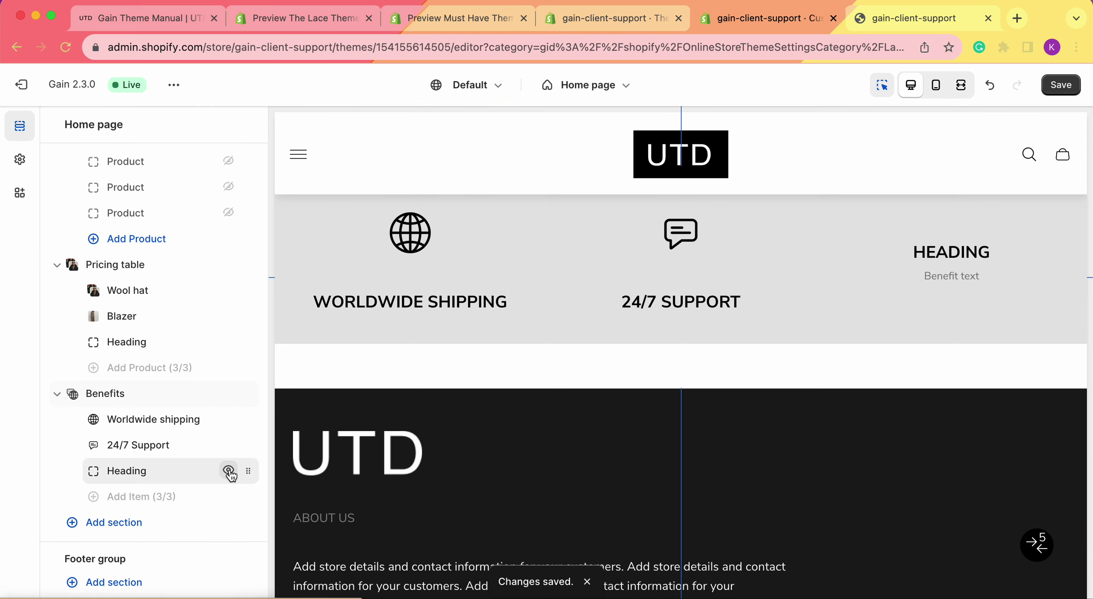
left_click(229, 472)
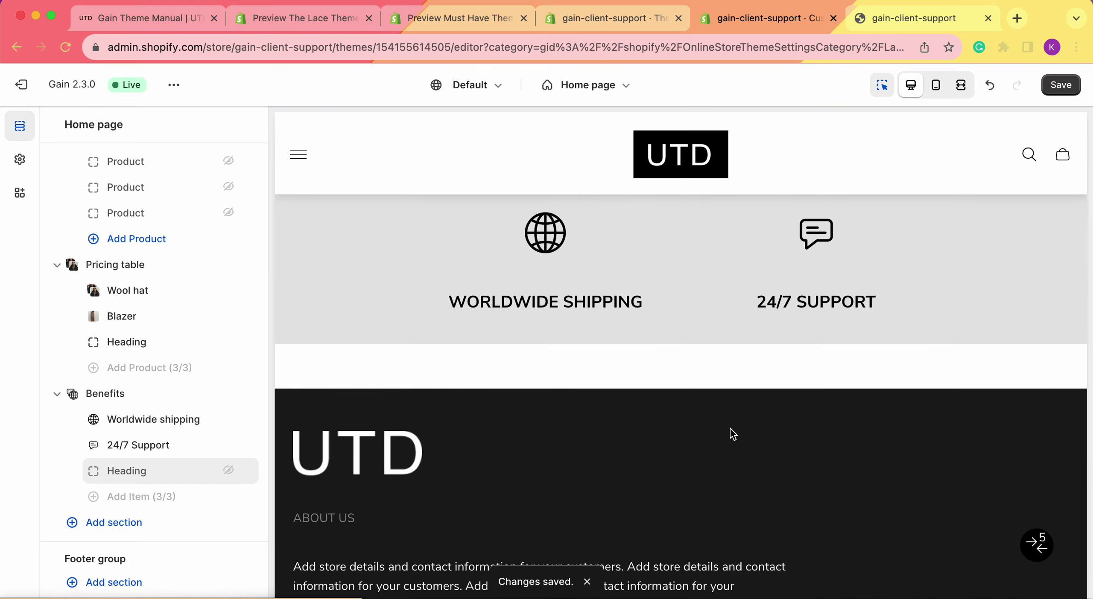
scroll(730, 429, "up", 3)
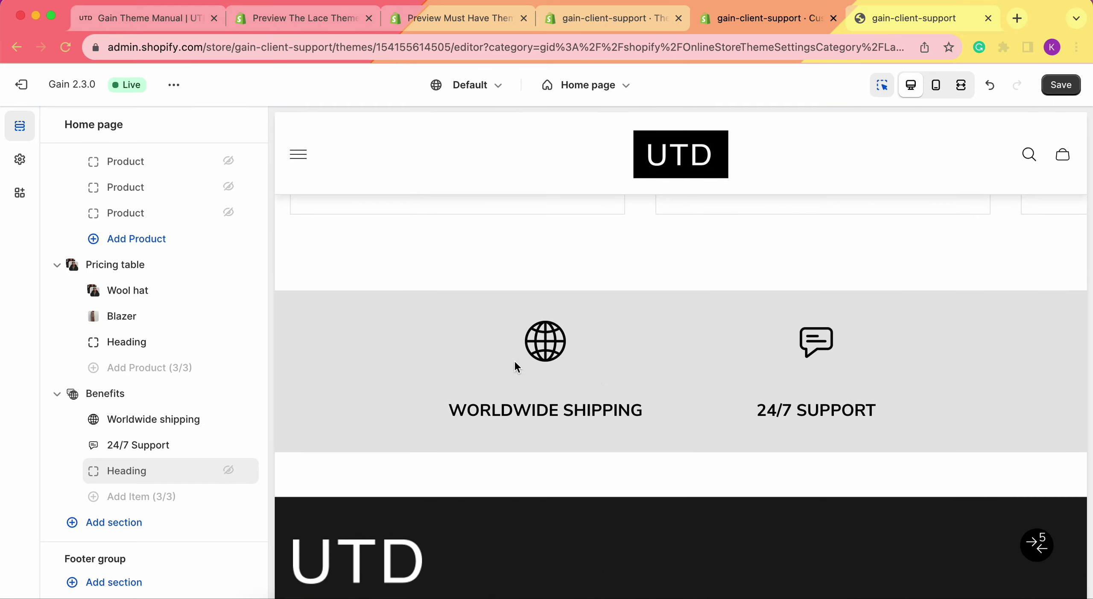
left_click(229, 446)
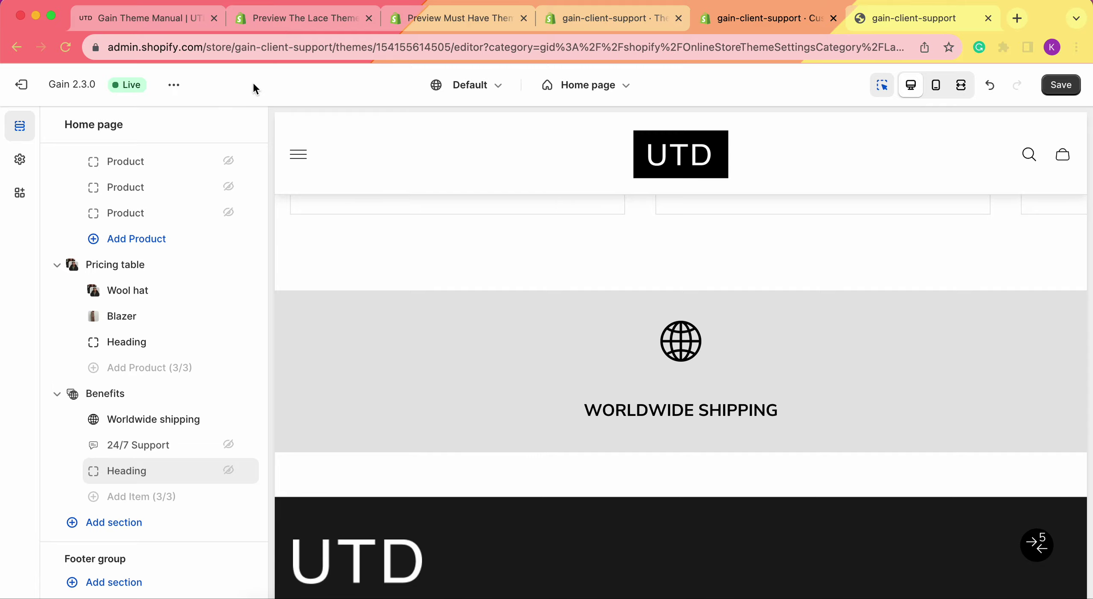
Switch to the Gain Theme Manual in the browser and view the beginning of its Benefits article.
left_click(141, 18)
scroll(645, 299, "up", 10)
scroll(646, 305, "up", 15)
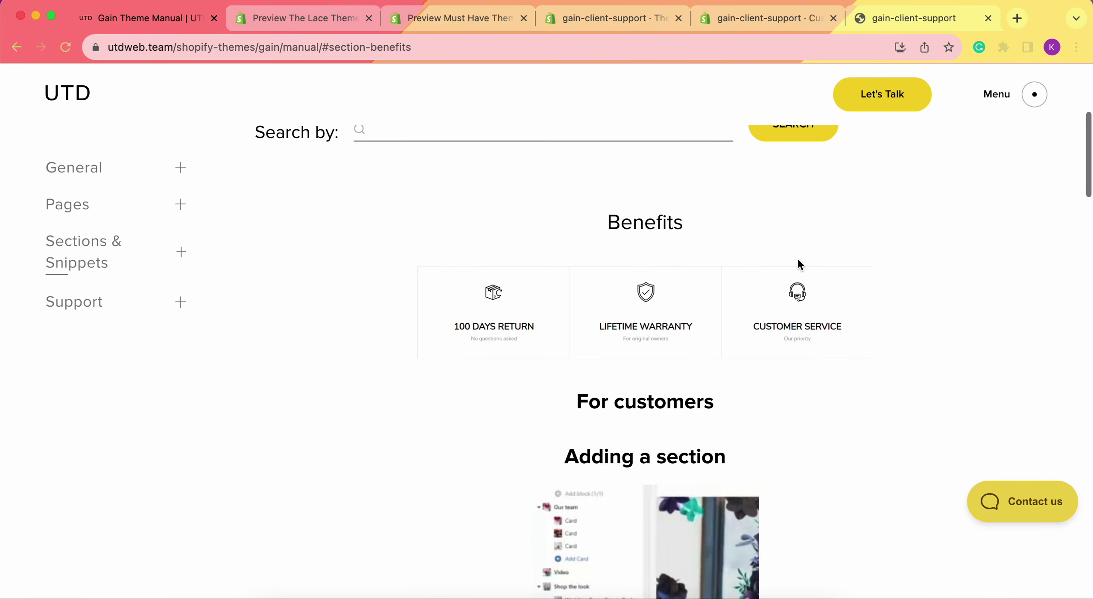